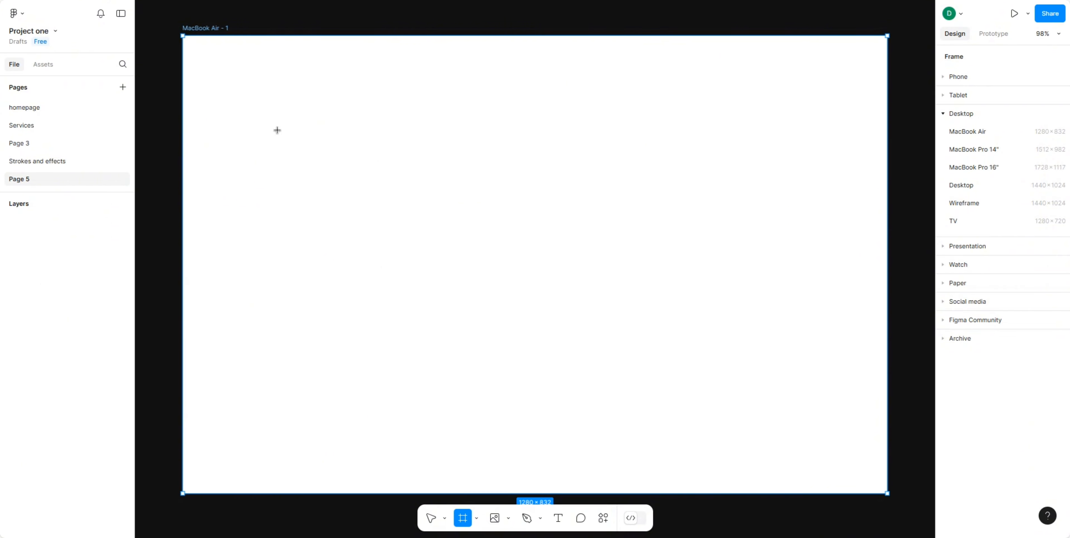
# Draw a circle about 74 × 74 in the upper-left area of the MacBook Air frame.
pyautogui.click(509, 516)
pyautogui.click(504, 453)
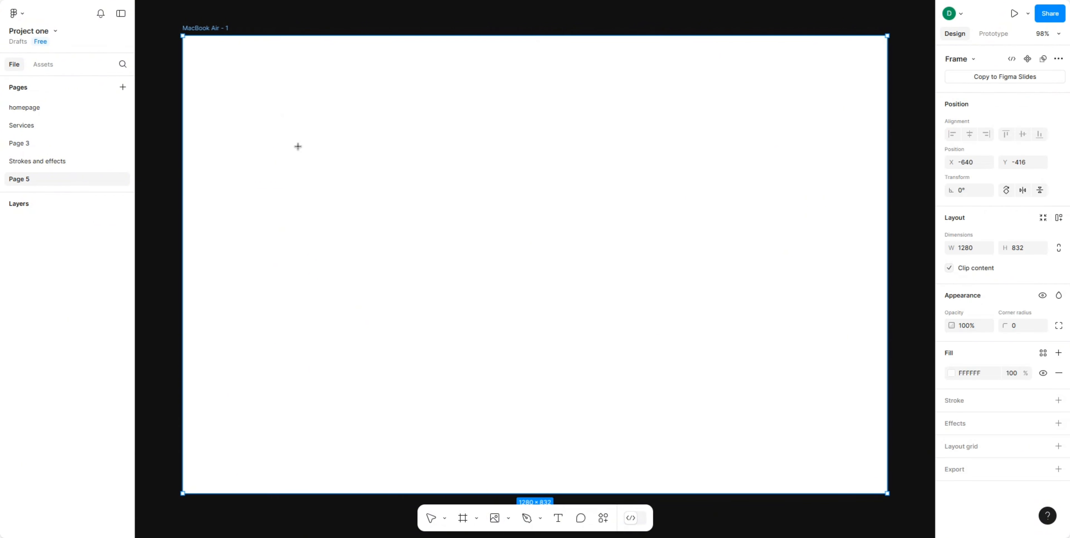
pyautogui.moveTo(283, 115); pyautogui.dragTo(325, 156)
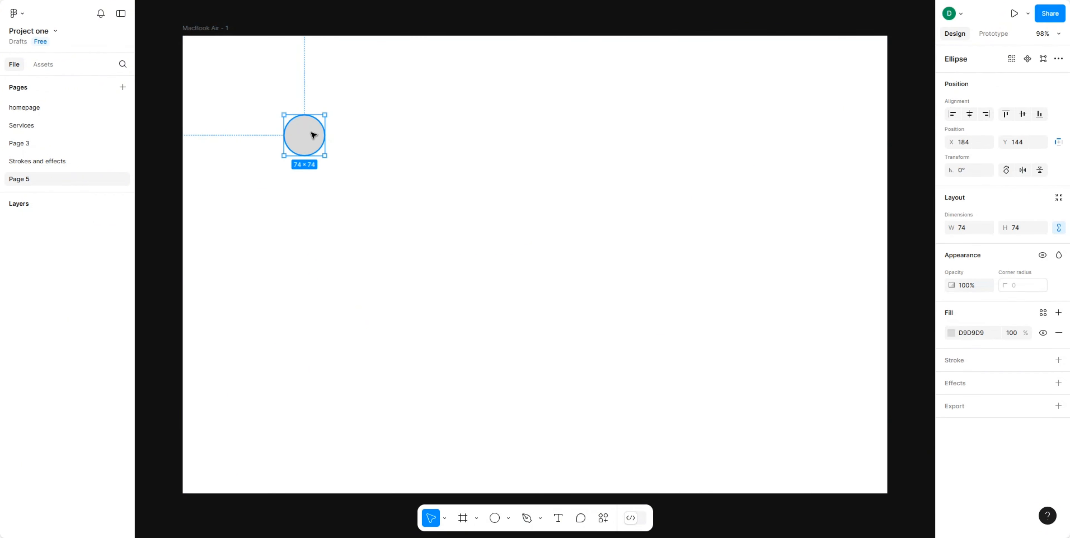
# Change the circle's fill to medium blue, 2B4FA9.
pyautogui.click(952, 334)
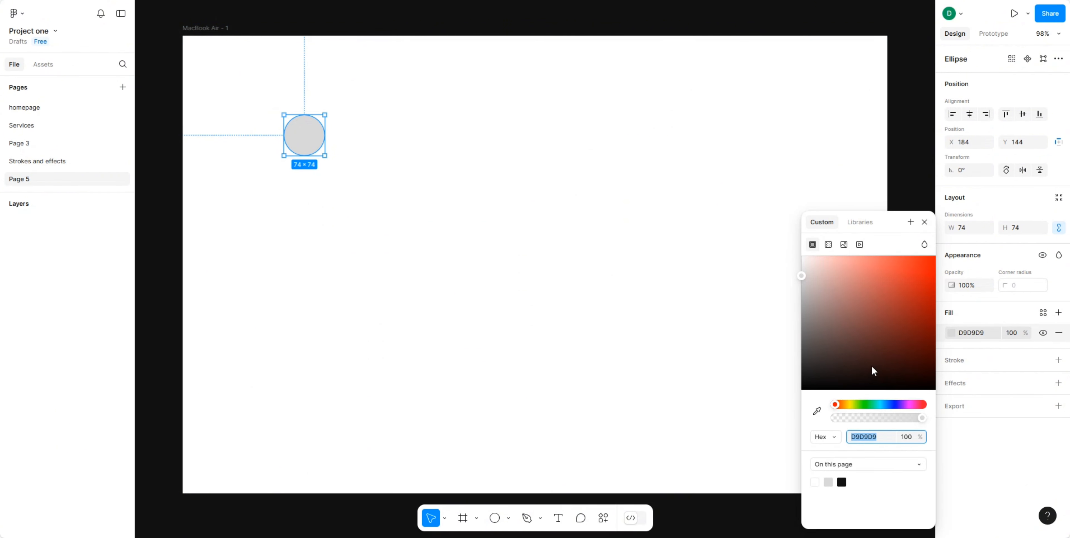
pyautogui.moveTo(872, 367); pyautogui.dragTo(865, 372)
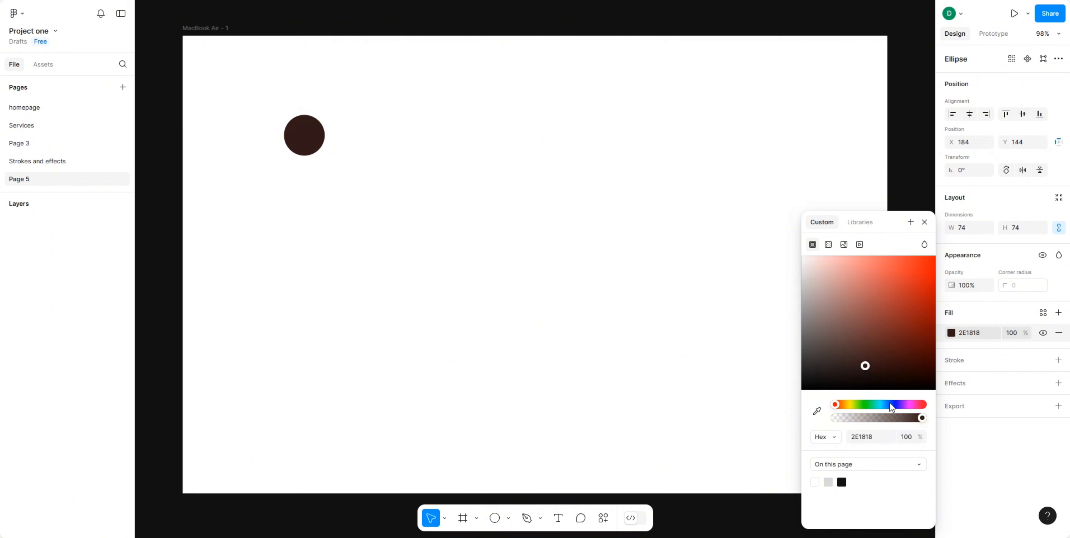
pyautogui.click(889, 405)
pyautogui.click(876, 364)
pyautogui.click(901, 301)
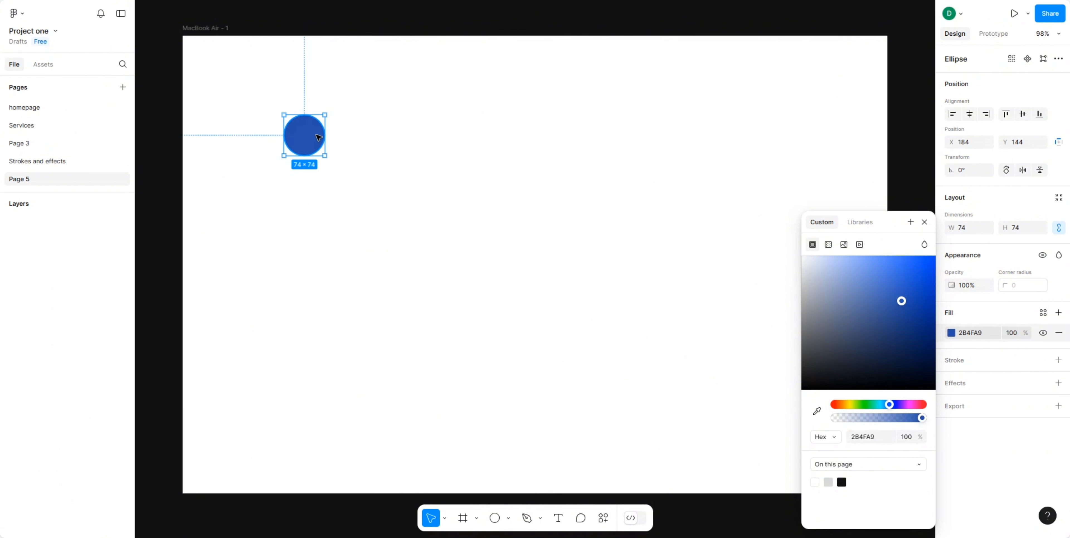
# Duplicate the blue circle into a row of five circles and fill the second one red, A92B2B.
pyautogui.moveTo(320, 133); pyautogui.dragTo(586, 135)
pyautogui.click(358, 134)
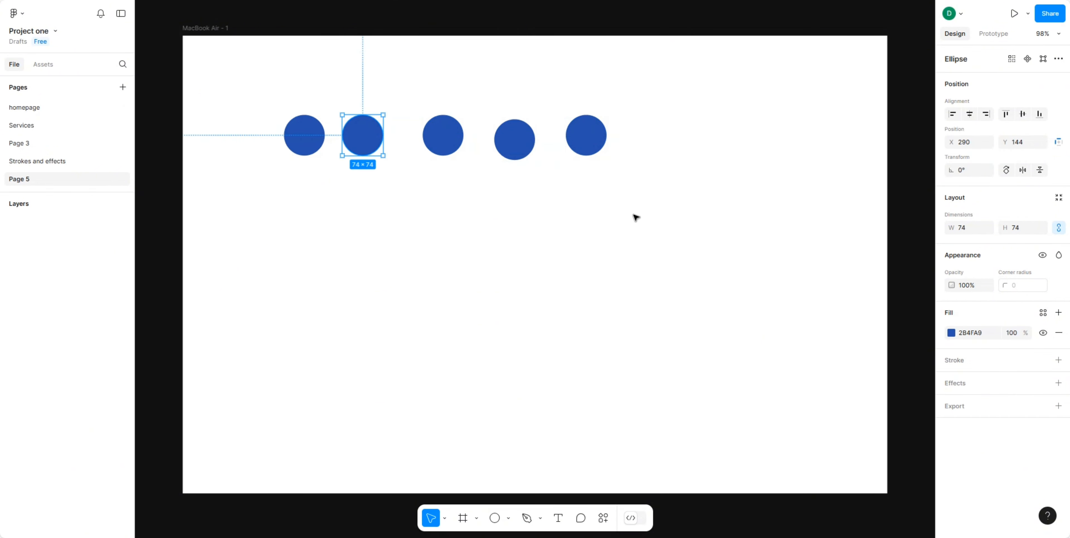
pyautogui.click(955, 337)
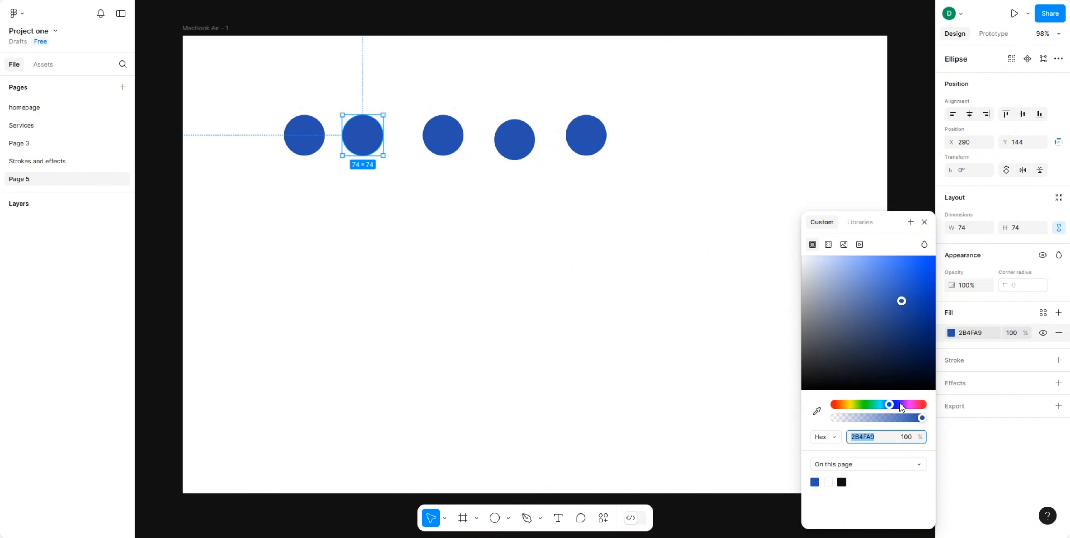
pyautogui.moveTo(901, 407); pyautogui.dragTo(776, 353)
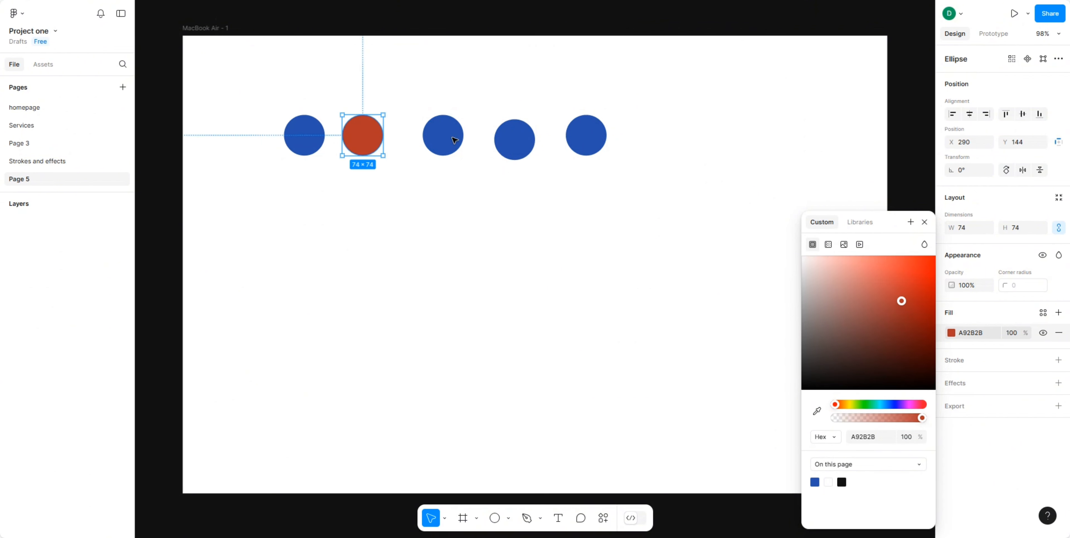
# Fill the third circle magenta, A92B89, and the fourth circle dark slate grey.
pyautogui.click(454, 140)
pyautogui.click(953, 334)
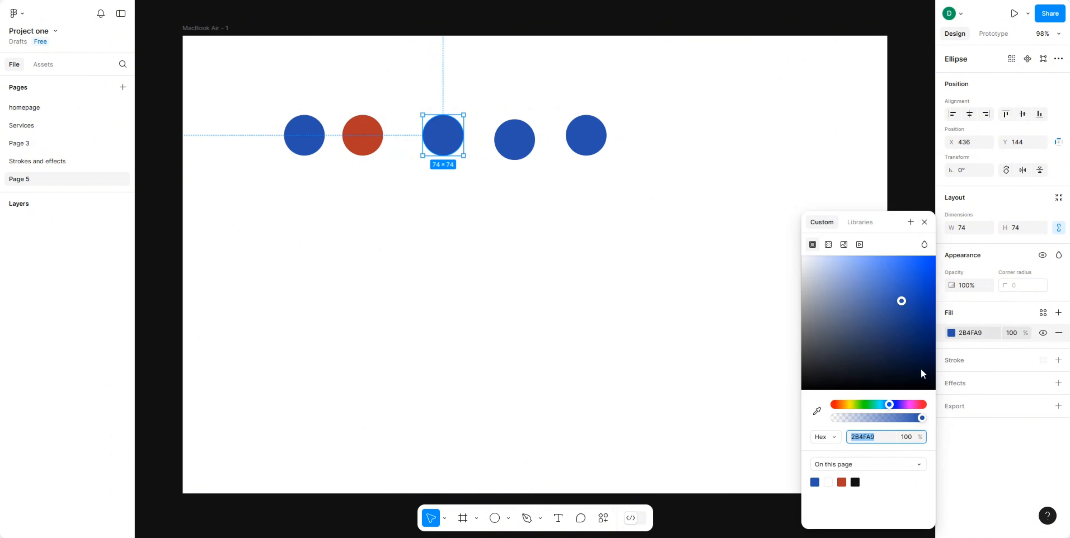
pyautogui.click(913, 405)
pyautogui.click(524, 137)
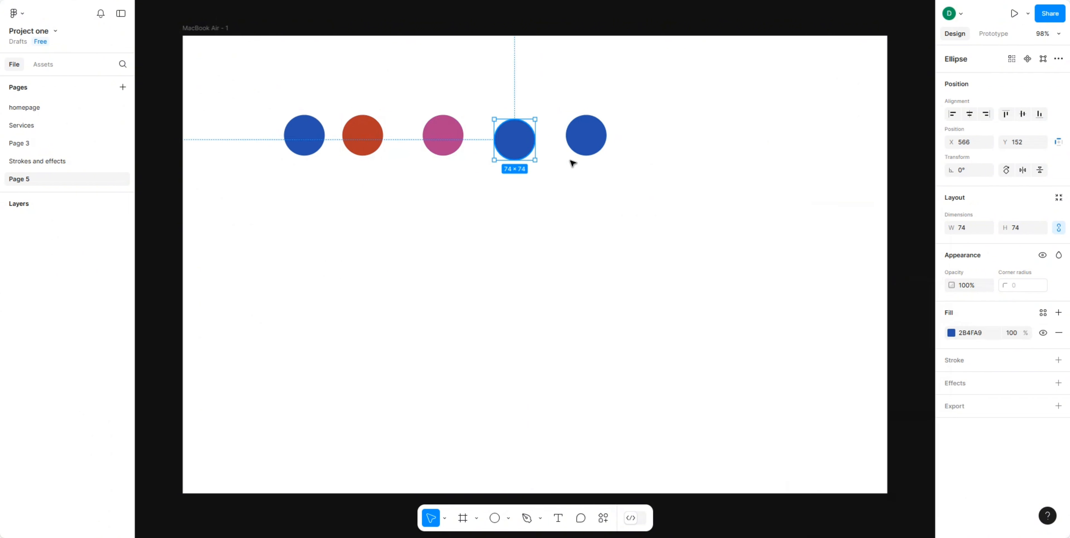
pyautogui.click(951, 334)
pyautogui.moveTo(891, 326); pyautogui.dragTo(834, 346)
# Change the fifth circle's fill to a muted rose pink.
pyautogui.click(599, 140)
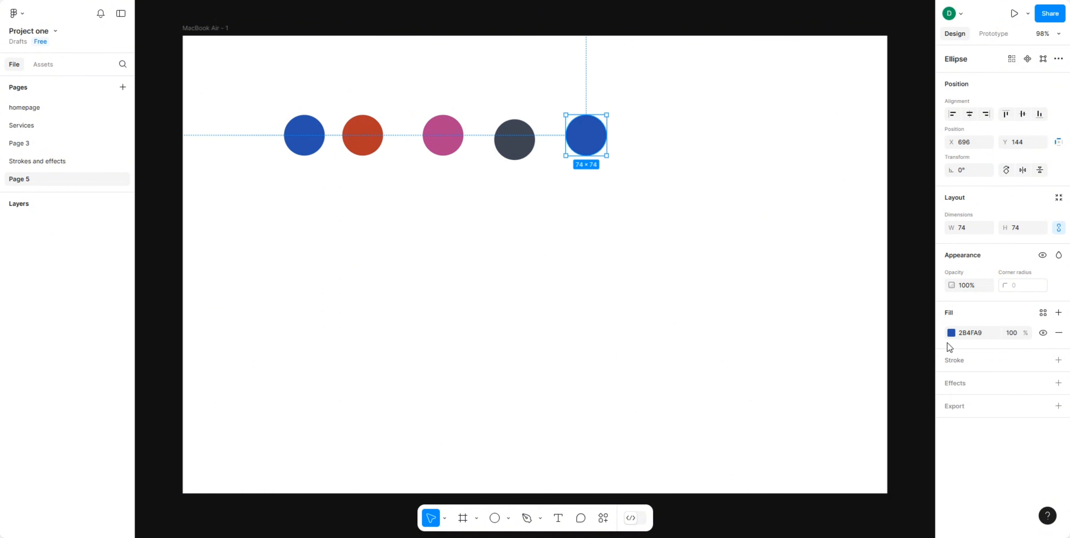
pyautogui.click(951, 333)
pyautogui.click(901, 375)
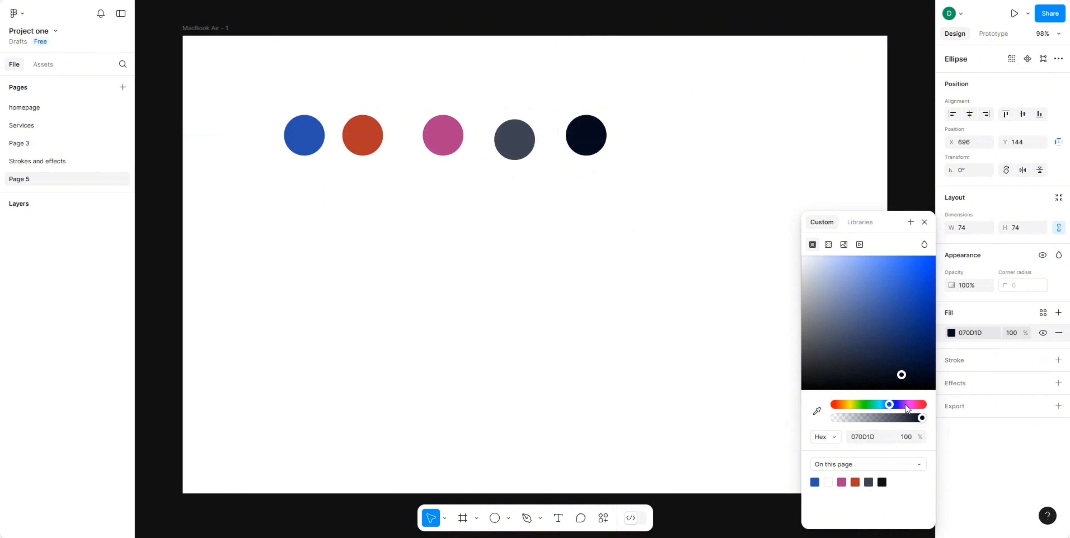
pyautogui.moveTo(906, 406); pyautogui.dragTo(916, 404)
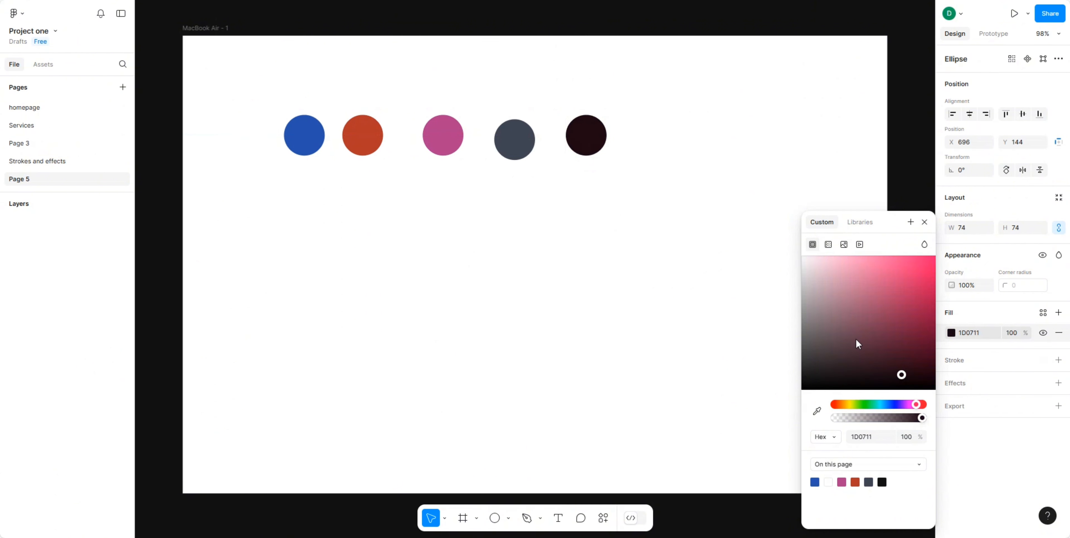
pyautogui.click(874, 297)
# Add a layout grid of 5 stretched columns with a 20 gutter to the MacBook Air frame and give it outer margins.
pyautogui.click(227, 45)
pyautogui.click(227, 45)
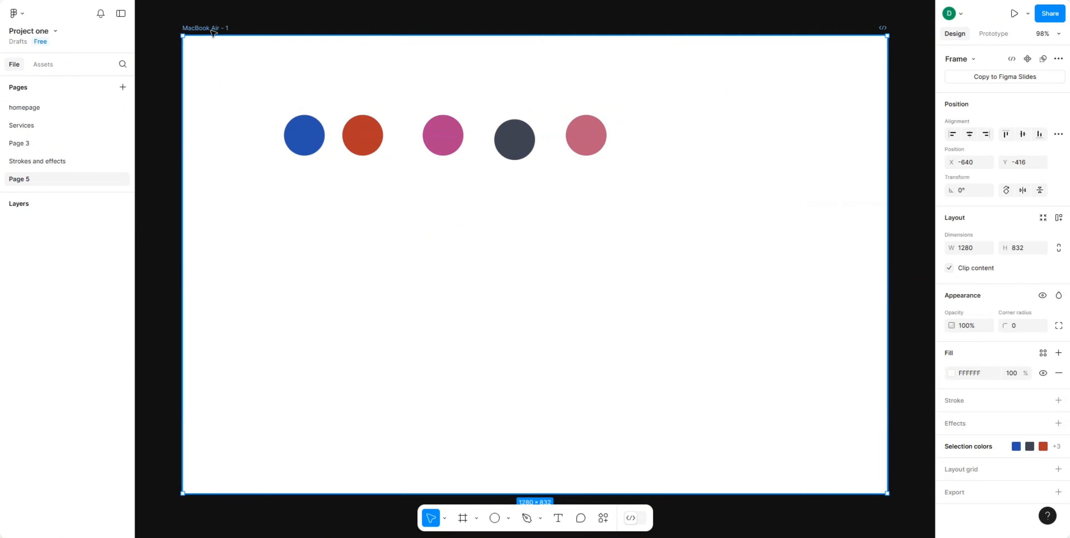
pyautogui.click(1058, 469)
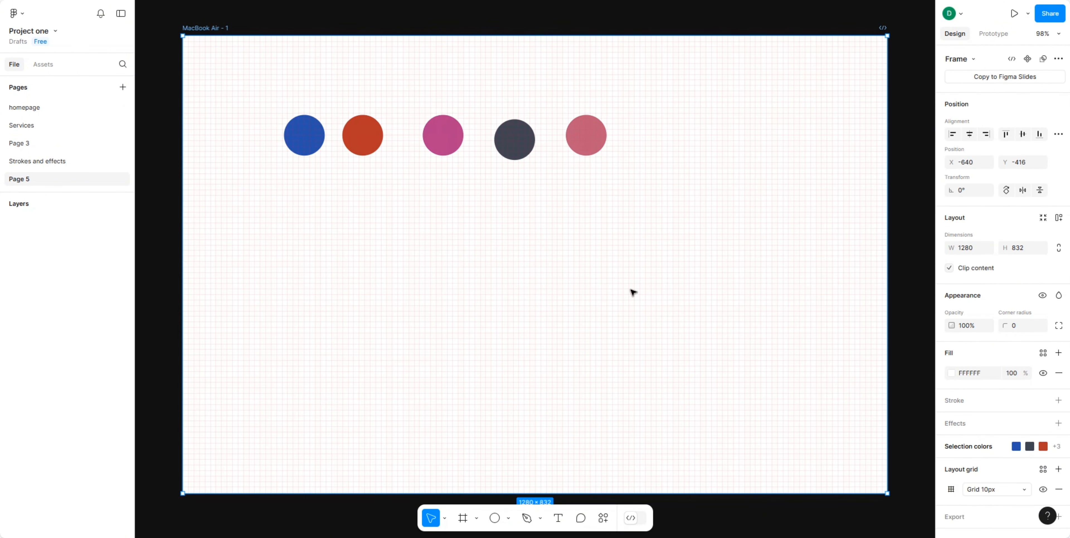
pyautogui.click(951, 489)
pyautogui.click(850, 476)
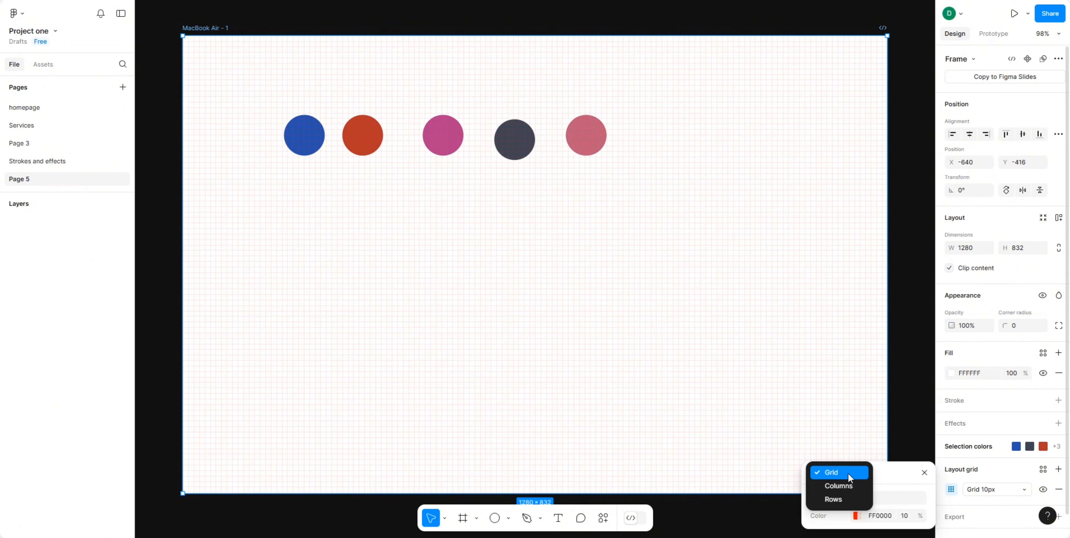
pyautogui.click(842, 485)
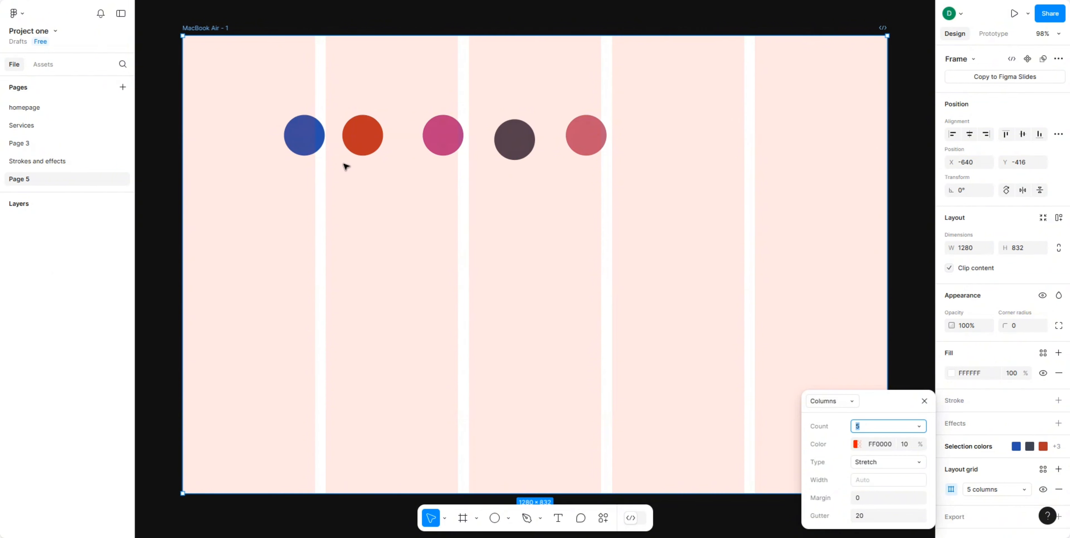
pyautogui.click(869, 498)
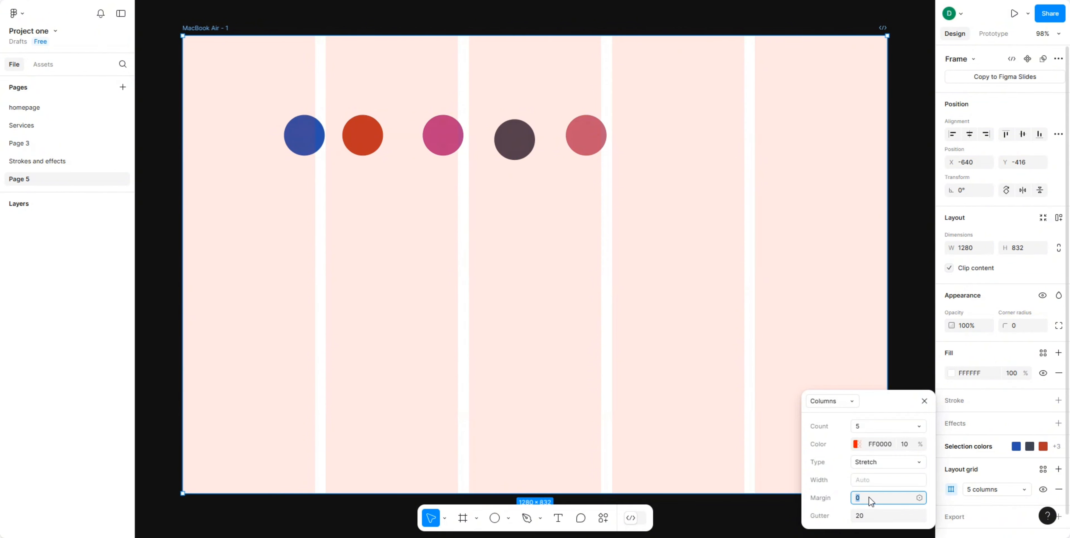
pyautogui.click(552, 272)
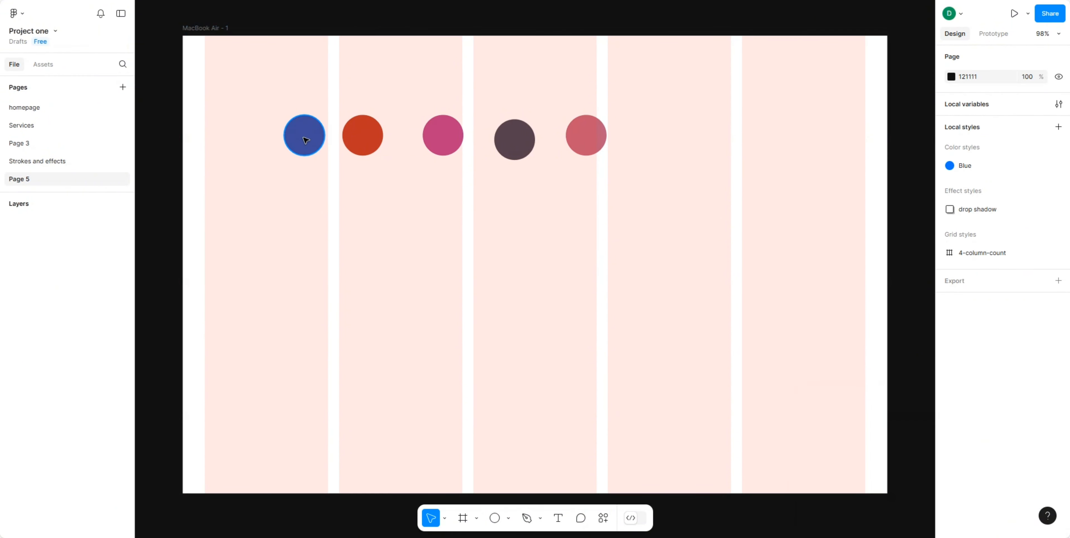
# Move the blue circle directly below the red circle in the second grid column.
pyautogui.moveTo(306, 140); pyautogui.dragTo(363, 208)
pyautogui.click(442, 148)
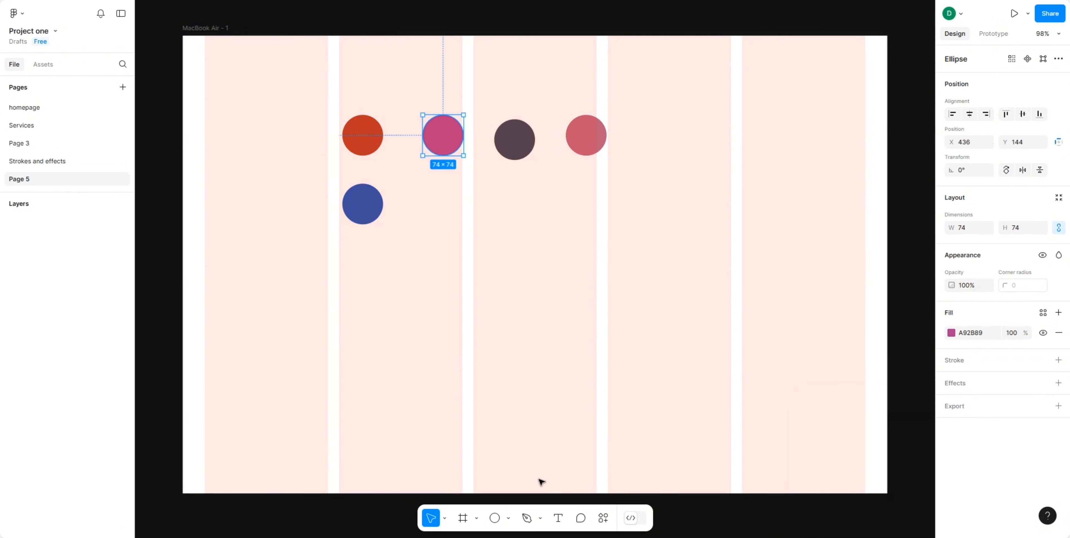
# Draw a rectangle about 284 × 103 below the circles, spanning the second and third grid columns.
pyautogui.click(509, 518)
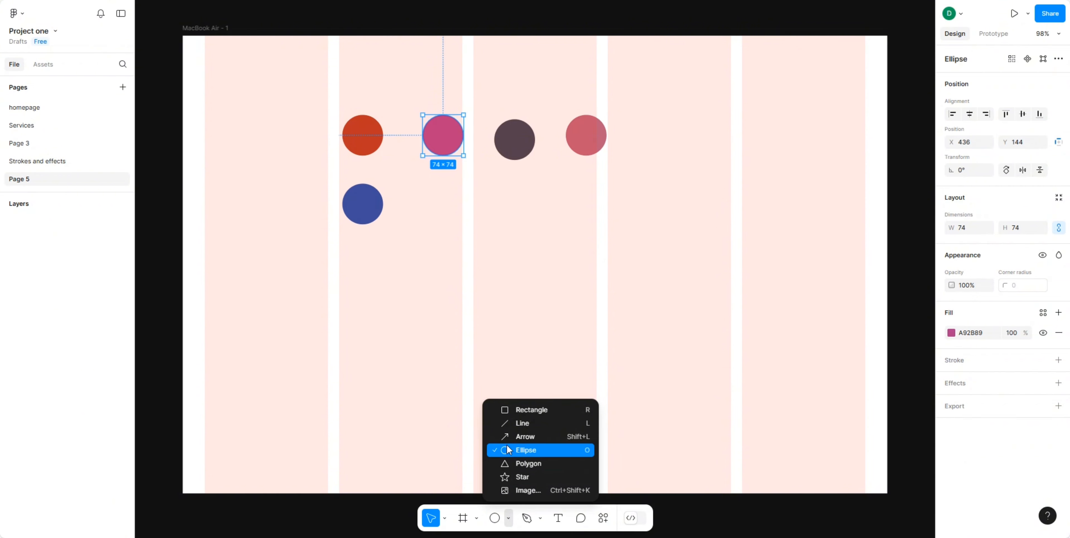
pyautogui.click(500, 409)
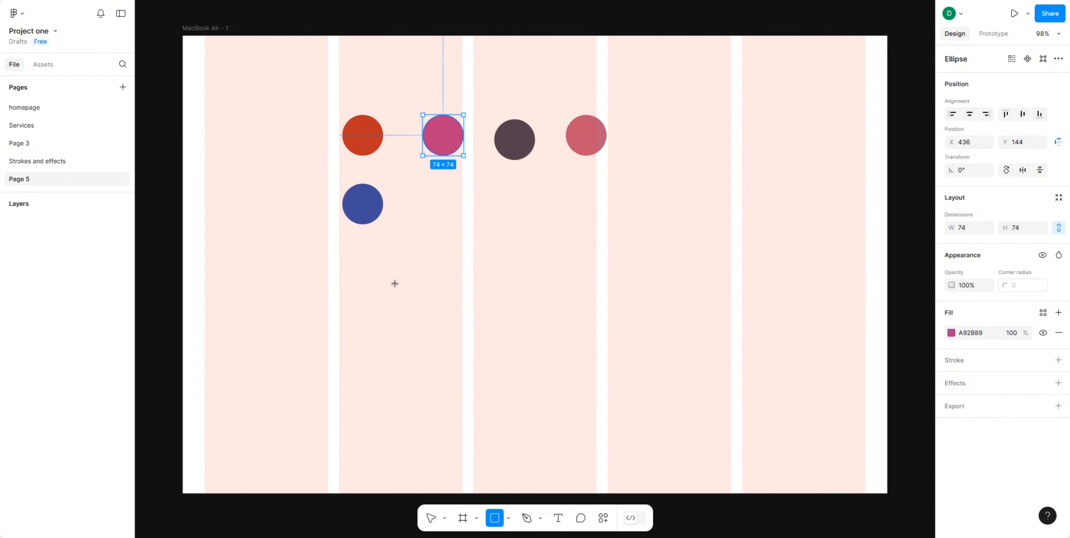
pyautogui.moveTo(394, 284); pyautogui.dragTo(552, 340)
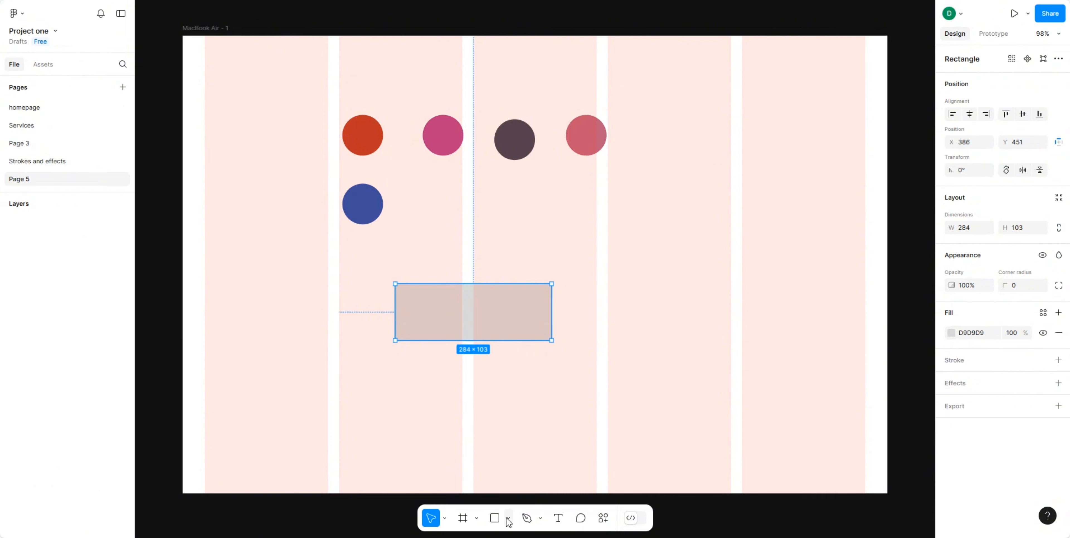
# Draw a slightly slanted line about 176 long in the fourth grid column, beside the rectangle.
pyautogui.click(509, 518)
pyautogui.click(505, 425)
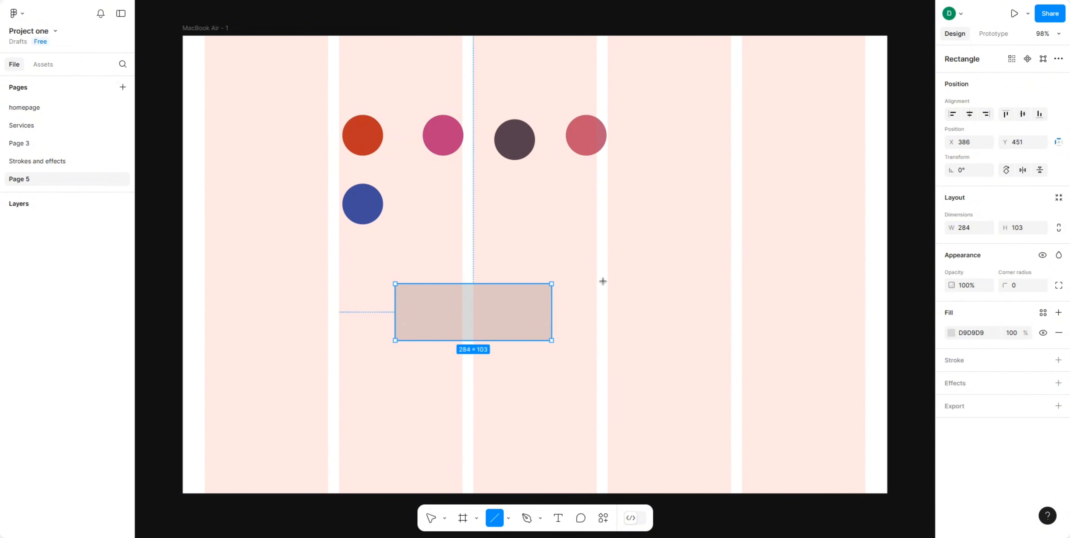
pyautogui.moveTo(605, 283); pyautogui.dragTo(608, 285)
pyautogui.moveTo(699, 289); pyautogui.dragTo(700, 288)
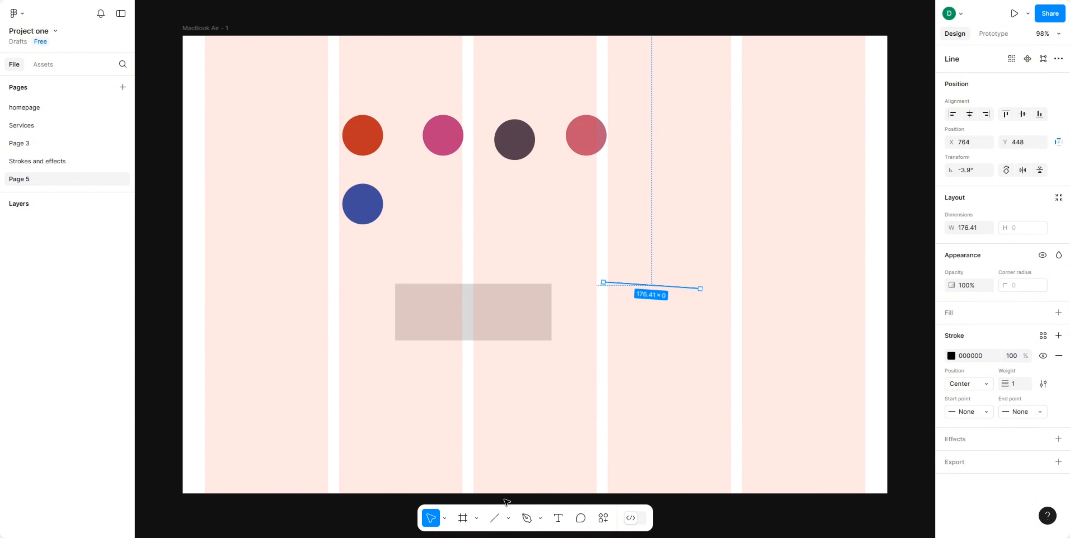
# Draw a straight vertical line about 285 long in the fourth column and a horizontal line about 263 long below it.
pyautogui.click(495, 519)
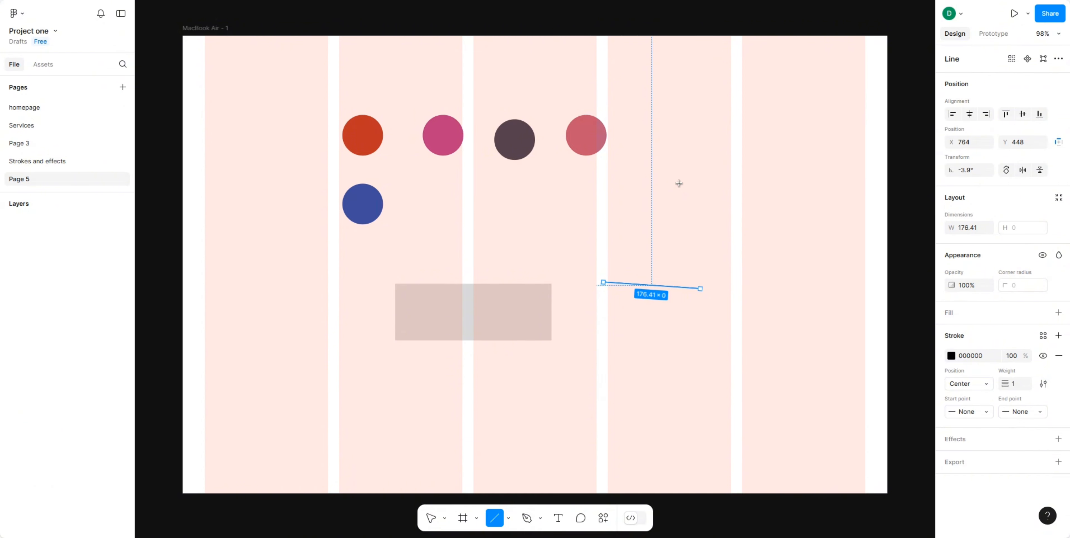
pyautogui.moveTo(701, 91); pyautogui.dragTo(702, 248)
pyautogui.click(490, 518)
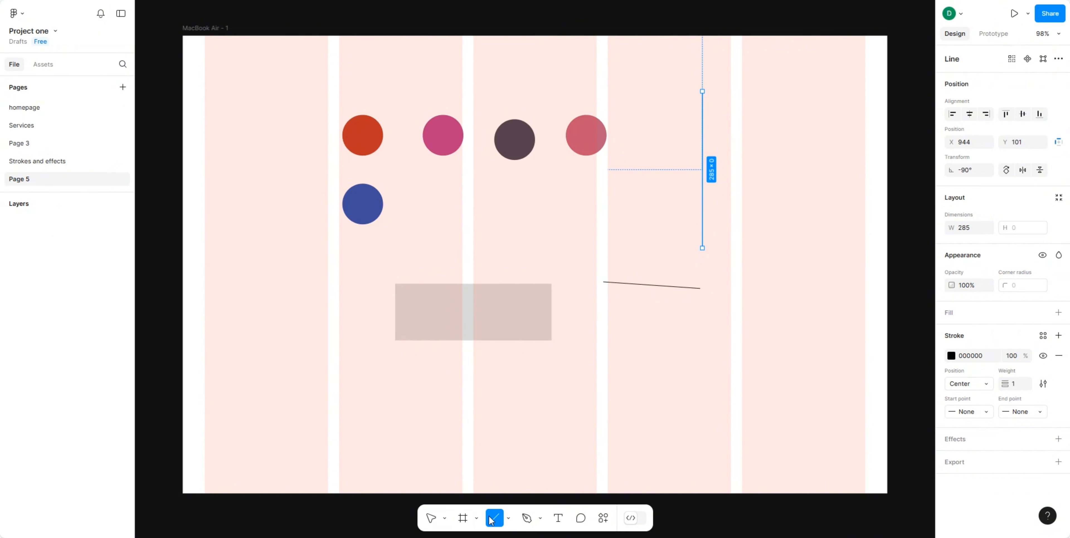
pyautogui.moveTo(623, 329); pyautogui.dragTo(767, 328)
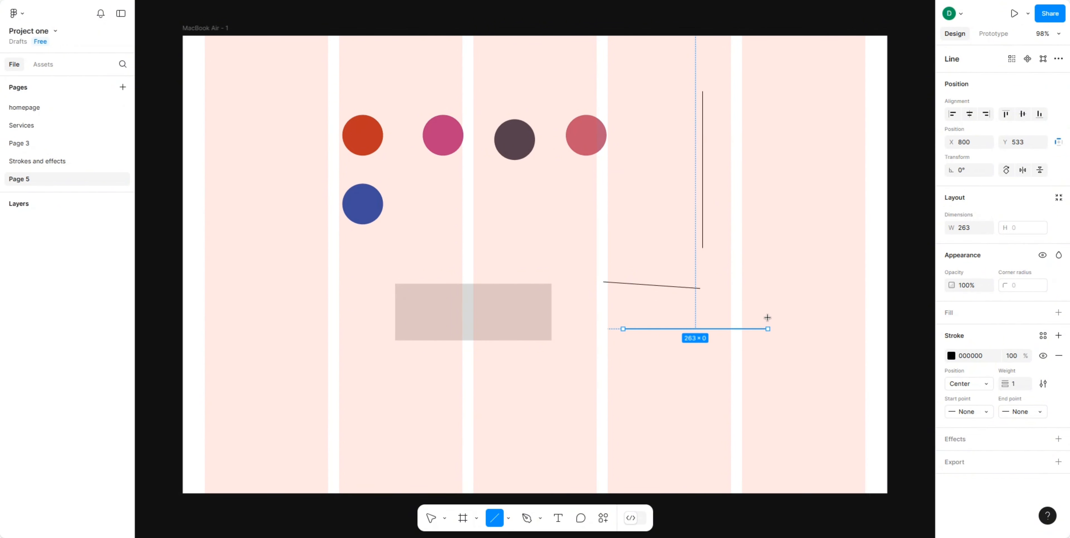
# Delete the slanted line between the vertical and horizontal lines.
pyautogui.click(651, 287)
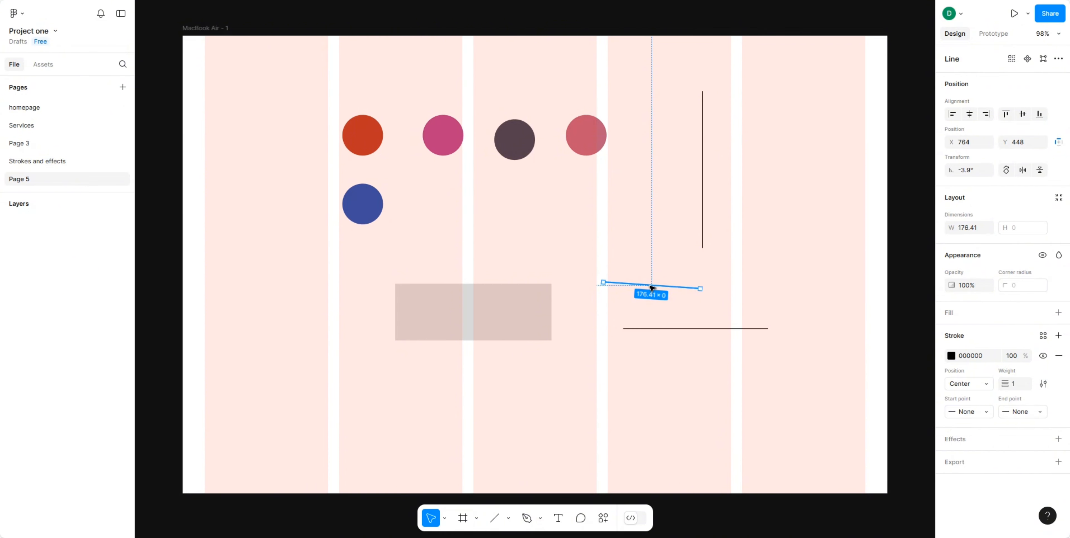
pyautogui.press('Delete')
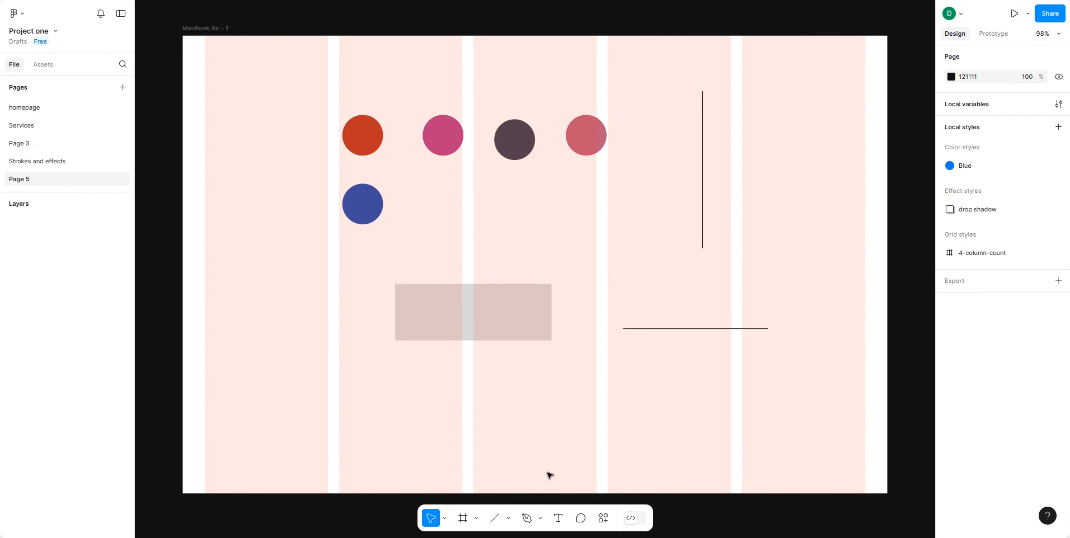
pyautogui.click(509, 518)
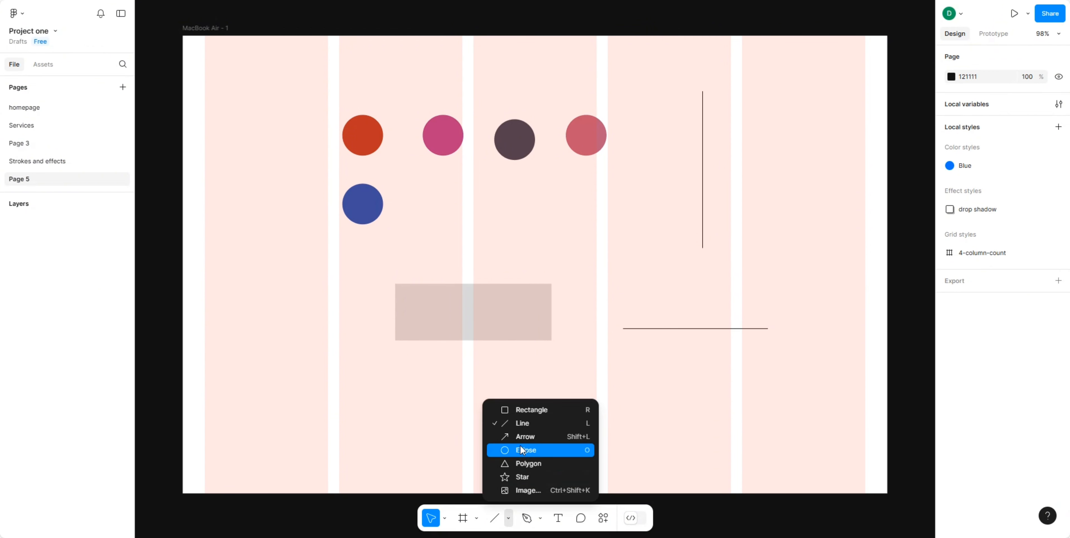
pyautogui.click(519, 477)
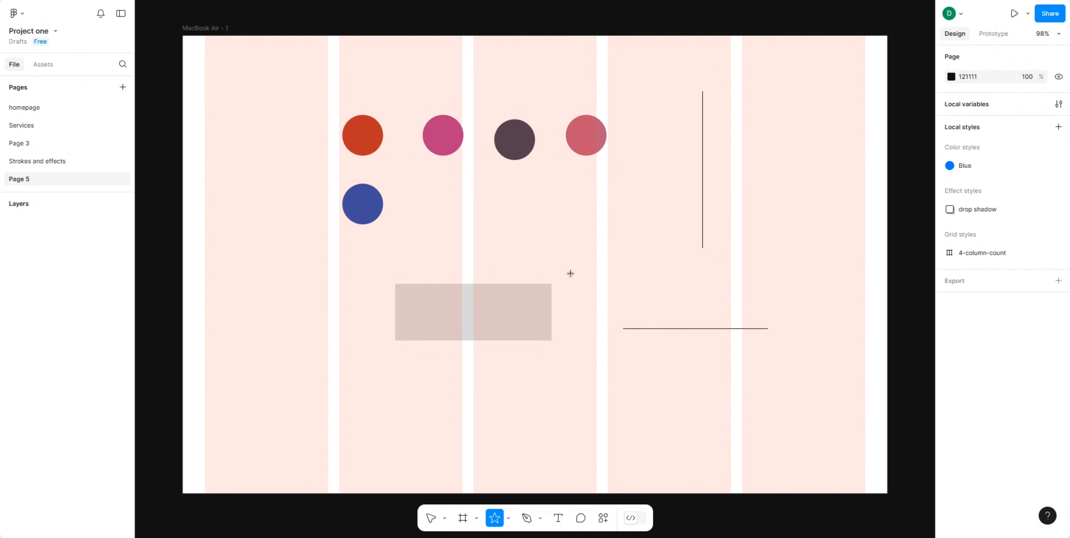
pyautogui.moveTo(640, 215); pyautogui.dragTo(668, 280)
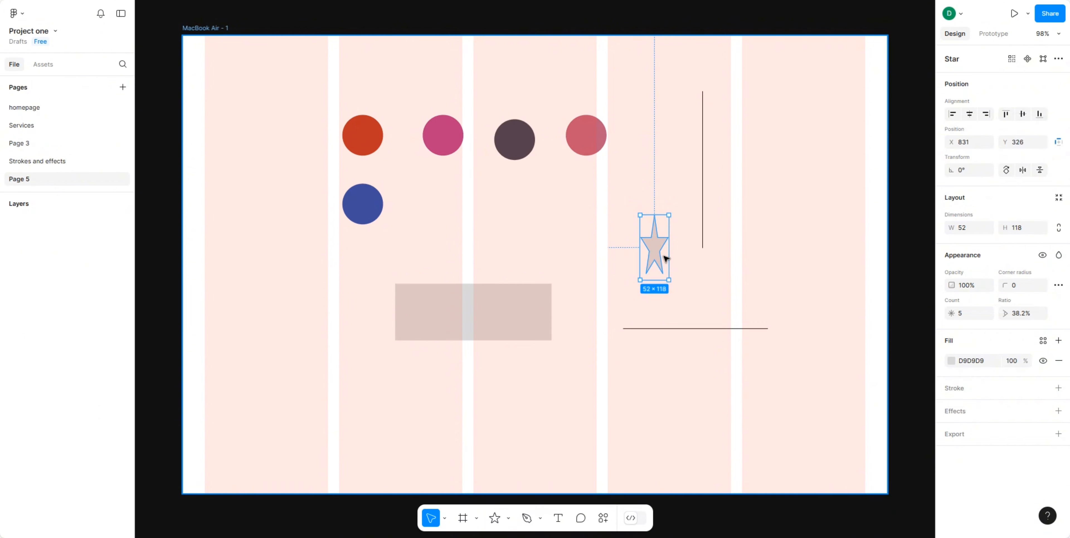
pyautogui.press('Delete')
# Draw an evenly proportioned star about 126 × 126 just above the horizontal line in the fourth column.
pyautogui.click(494, 518)
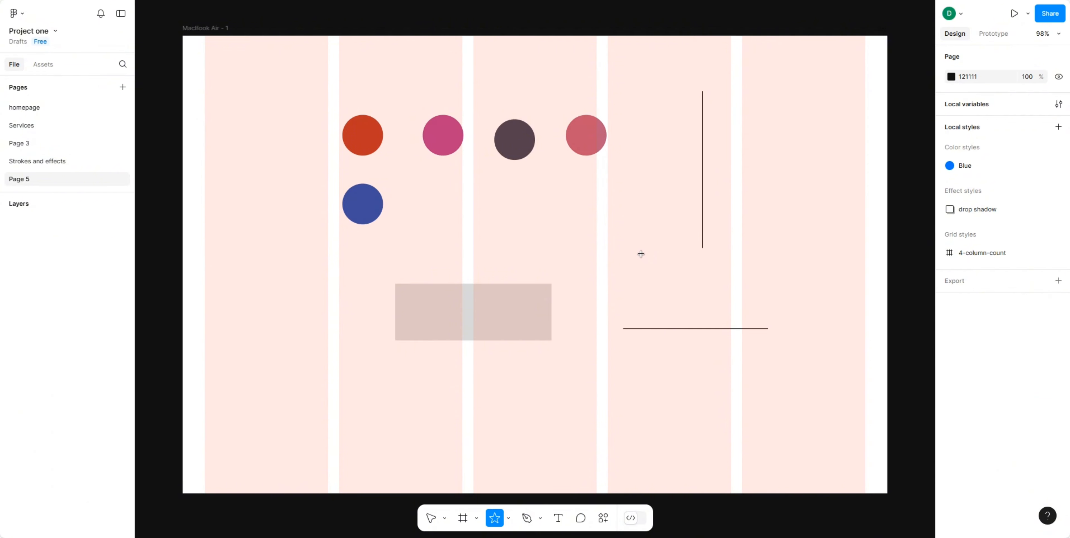
pyautogui.moveTo(640, 254); pyautogui.dragTo(709, 323)
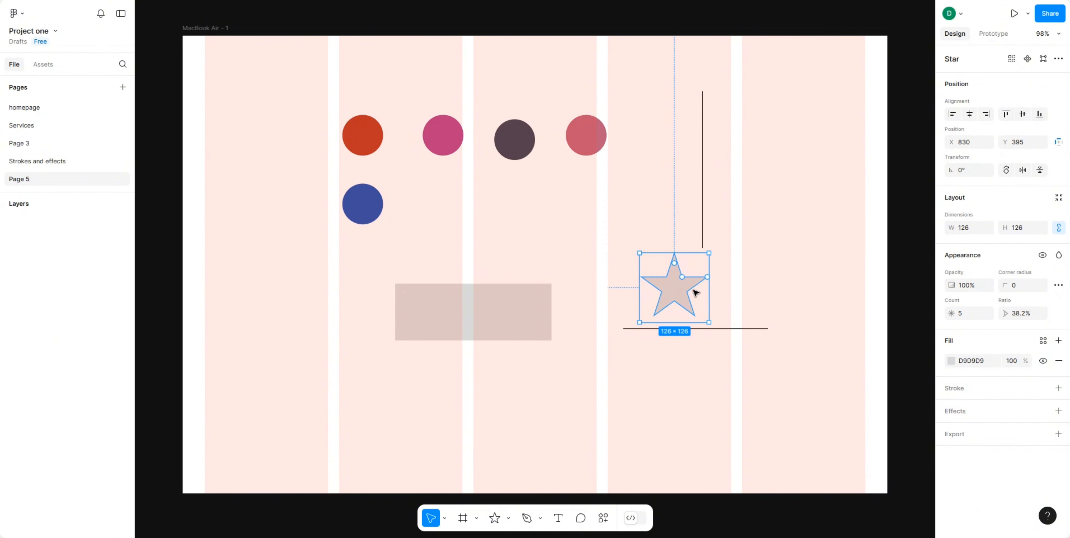
# Set the star's point count to 6.
pyautogui.click(962, 314)
pyautogui.write('6')
pyautogui.click(806, 318)
pyautogui.click(687, 296)
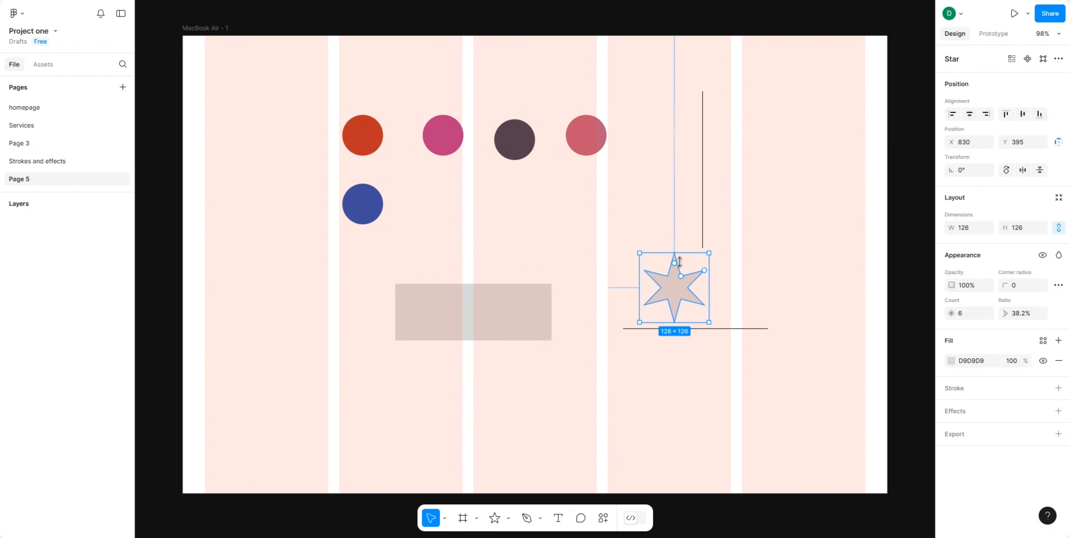
# Draw a polygon about 102 × 102 below the horizontal line in the fourth column and set its side count to 5.
pyautogui.click(508, 519)
pyautogui.click(519, 465)
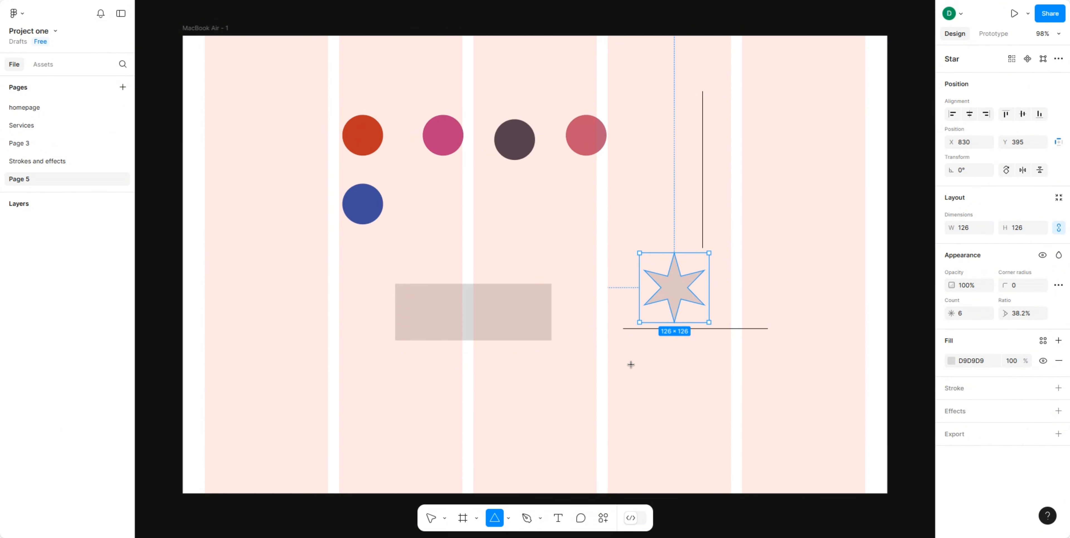
pyautogui.moveTo(631, 364); pyautogui.dragTo(687, 421)
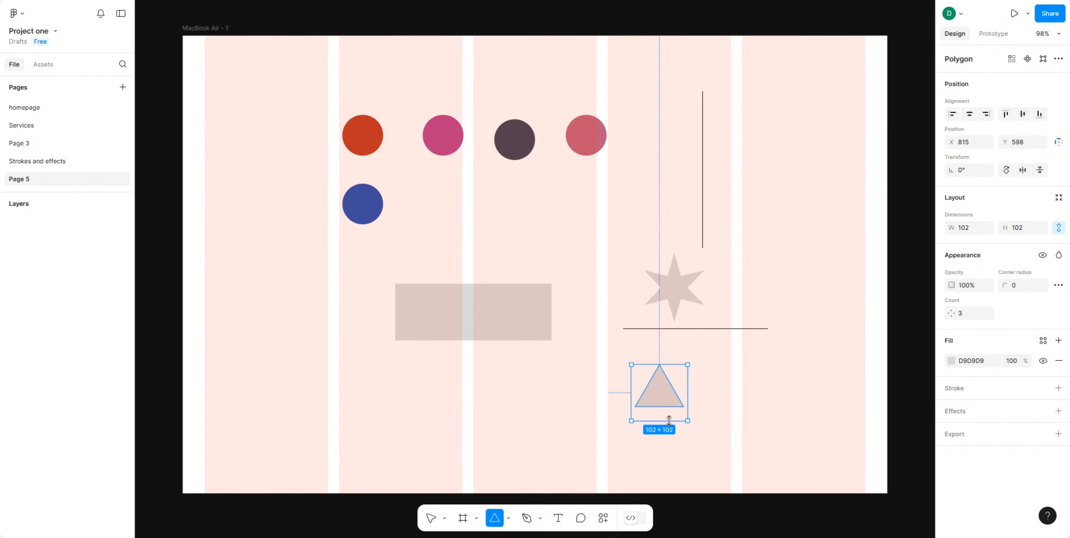
pyautogui.click(962, 317)
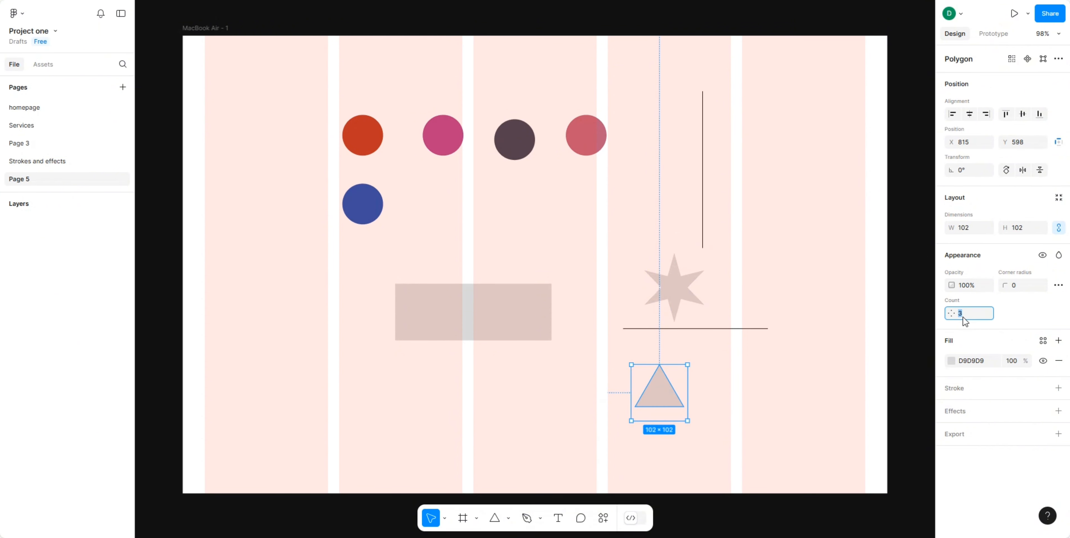
pyautogui.write('5')
pyautogui.click(806, 350)
pyautogui.click(665, 398)
# Delete the star, the horizontal line, the pentagon, the vertical line and the rectangle, leaving only the circles on the frame.
pyautogui.click(683, 297)
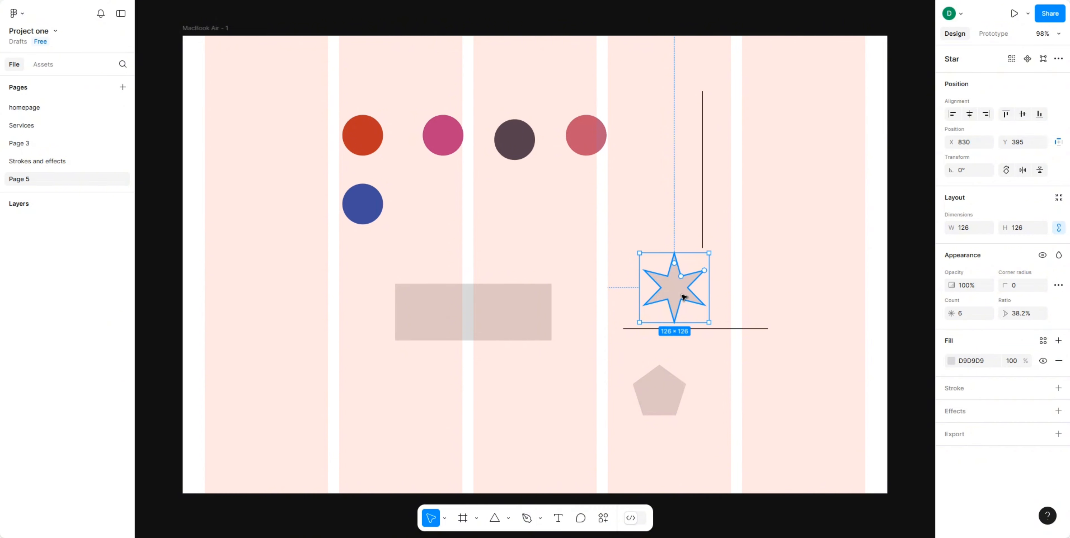
pyautogui.click(672, 334)
pyautogui.click(671, 329)
pyautogui.click(667, 358)
pyautogui.click(661, 388)
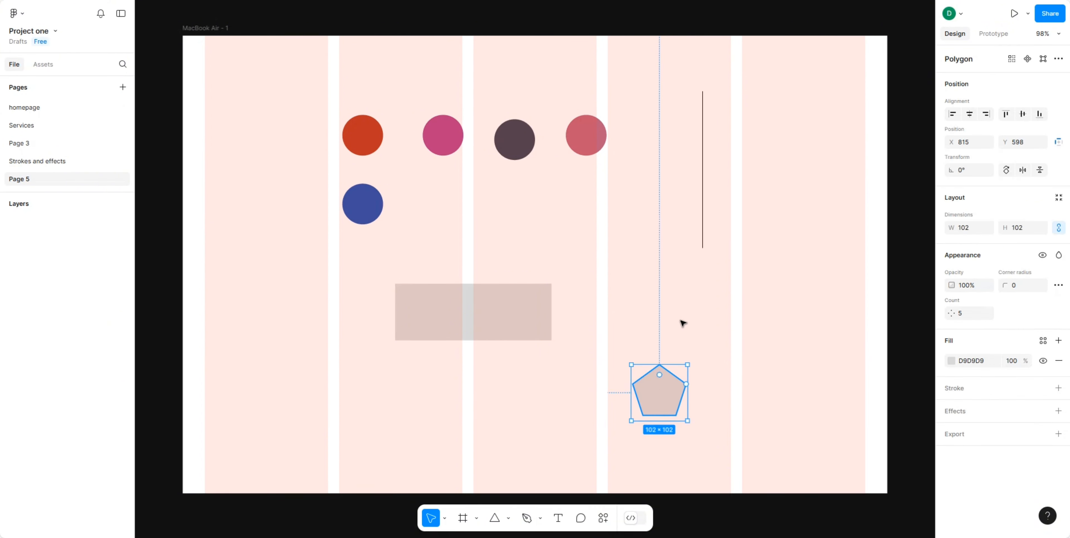
pyautogui.press('Delete')
pyautogui.click(703, 210)
pyautogui.press('Delete')
pyautogui.click(513, 293)
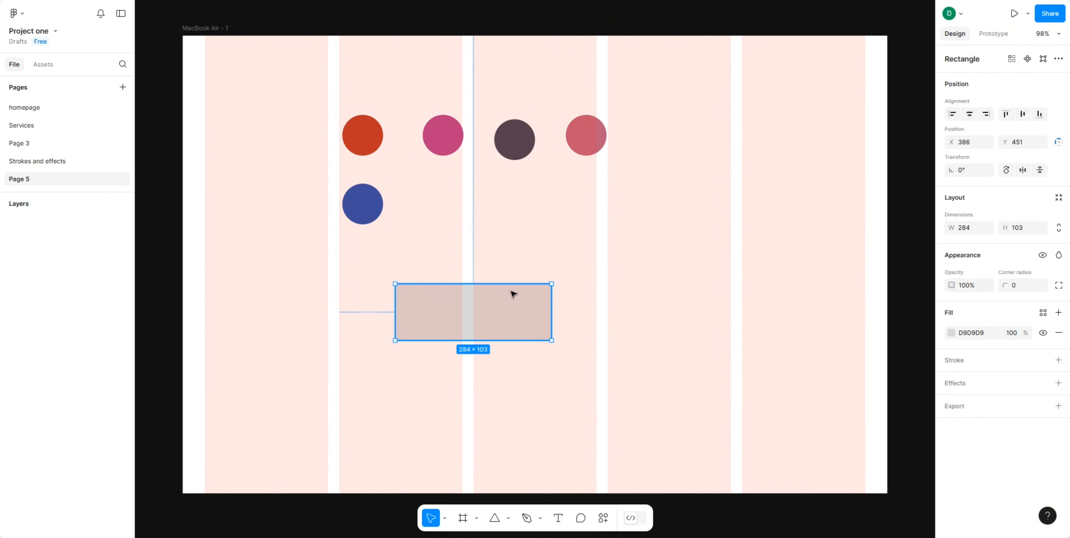
pyautogui.press('Delete')
# Move the pink circle directly below the blue circle in the second column, at about X 290, Y 400.
pyautogui.click(370, 206)
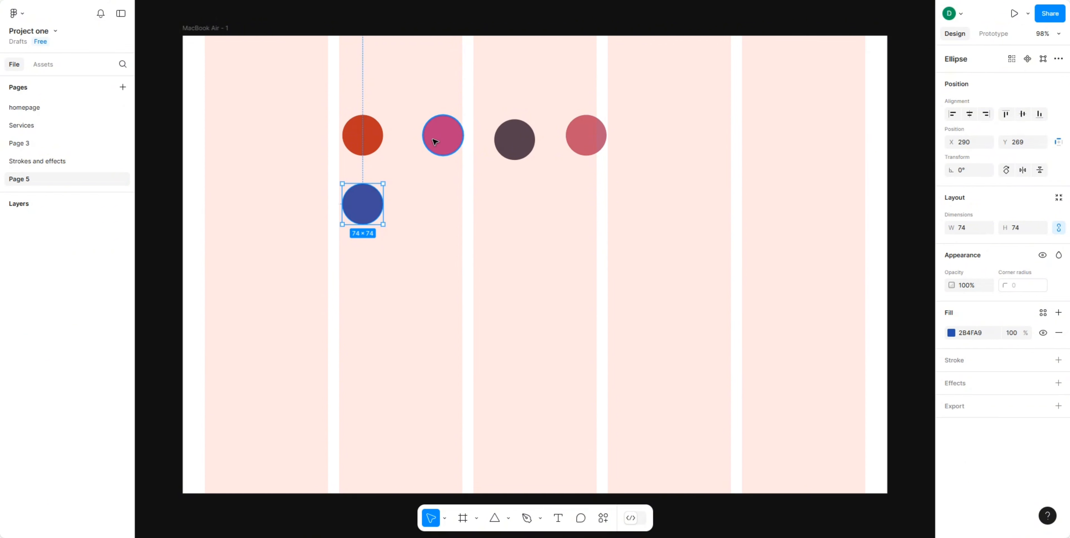
pyautogui.moveTo(435, 142); pyautogui.dragTo(352, 281)
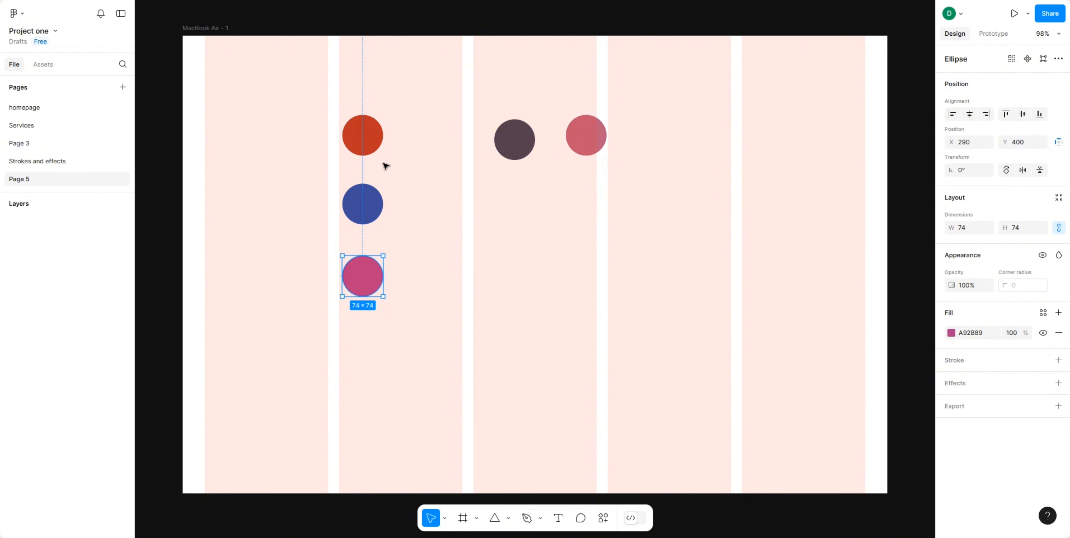
# Try the left, bottom and top frame alignments on the red circle, then centre it horizontally and vertically in the frame.
pyautogui.click(364, 140)
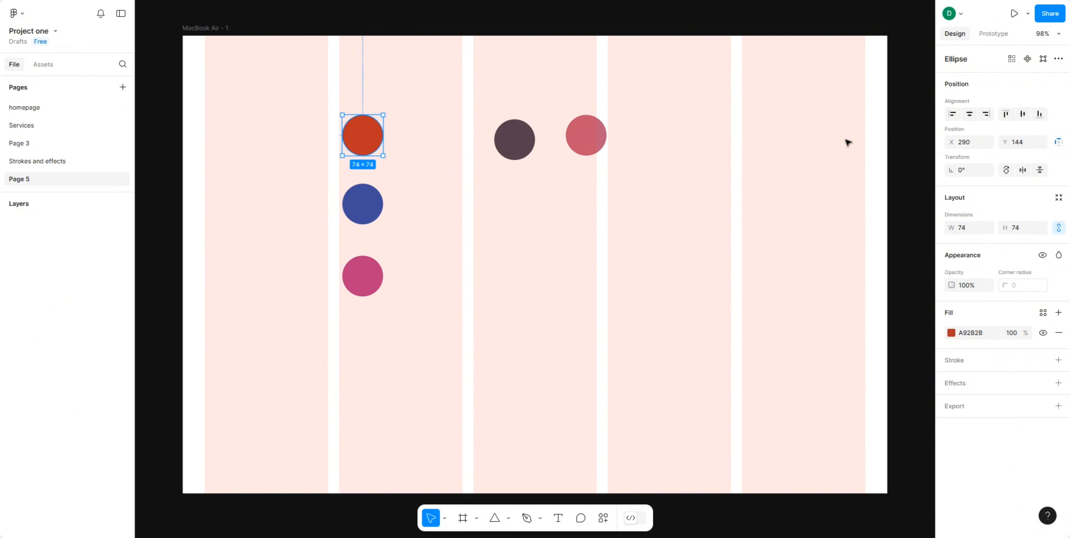
pyautogui.click(952, 119)
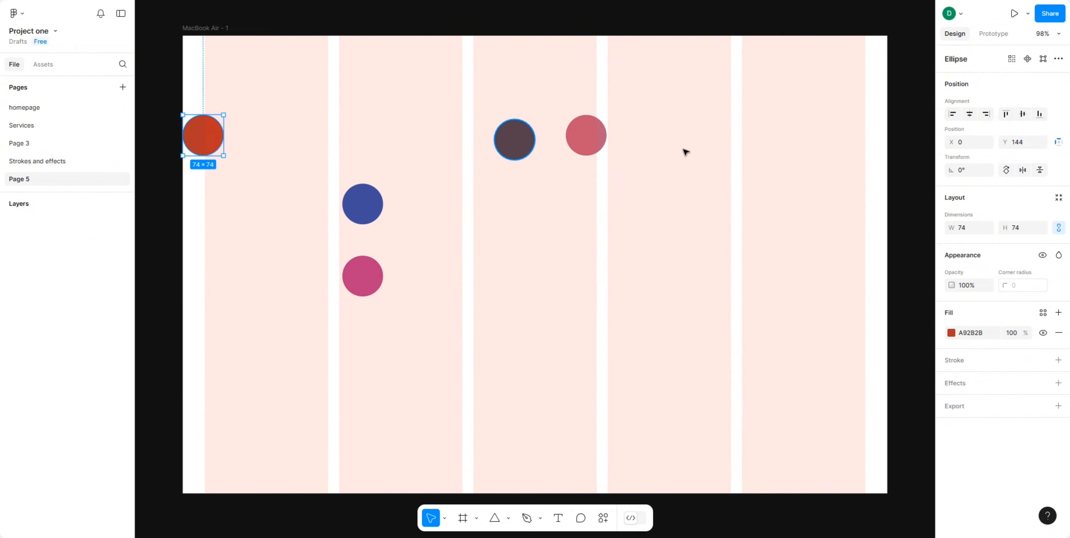
pyautogui.click(970, 115)
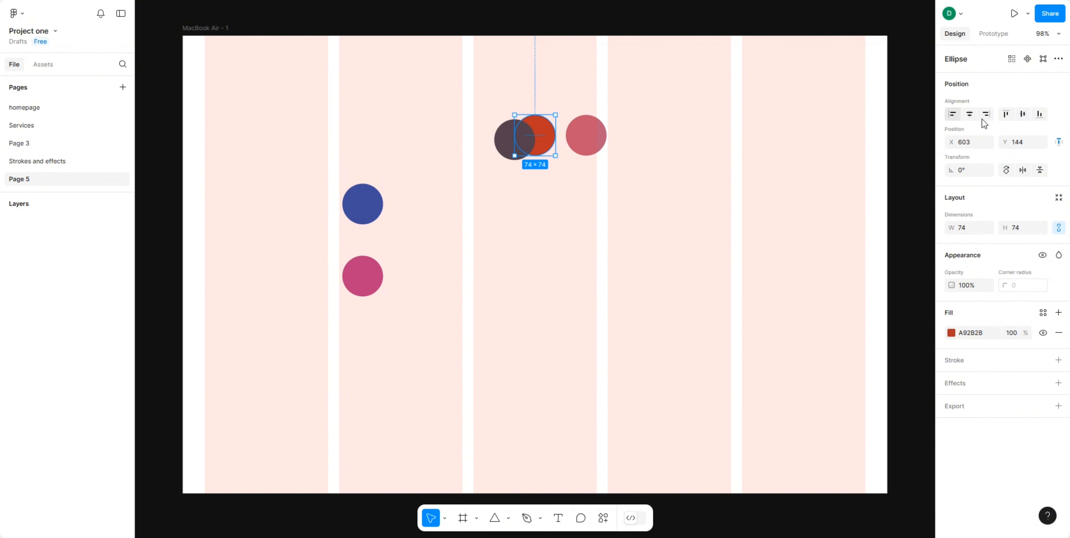
pyautogui.click(1022, 113)
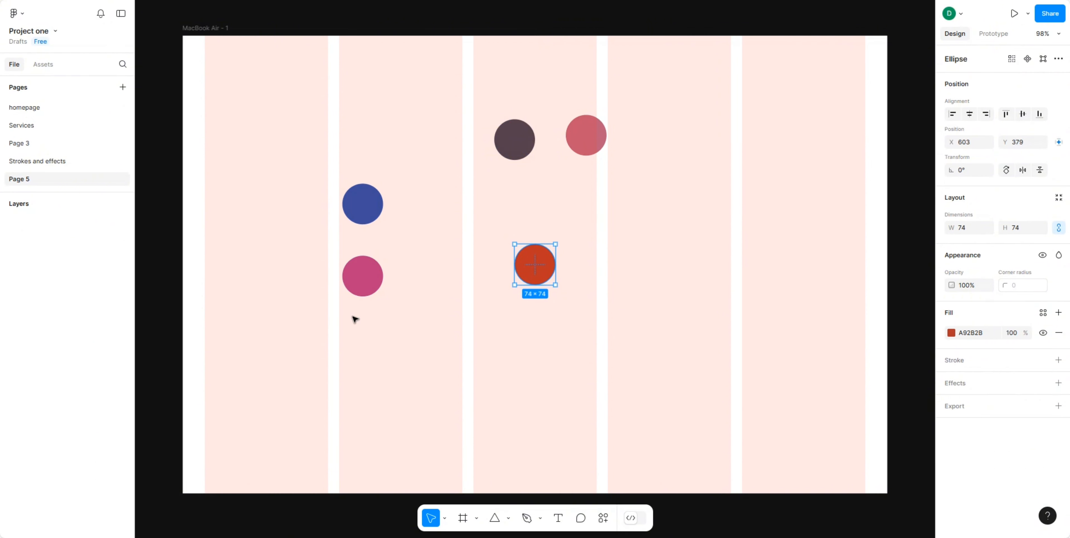
pyautogui.click(1038, 115)
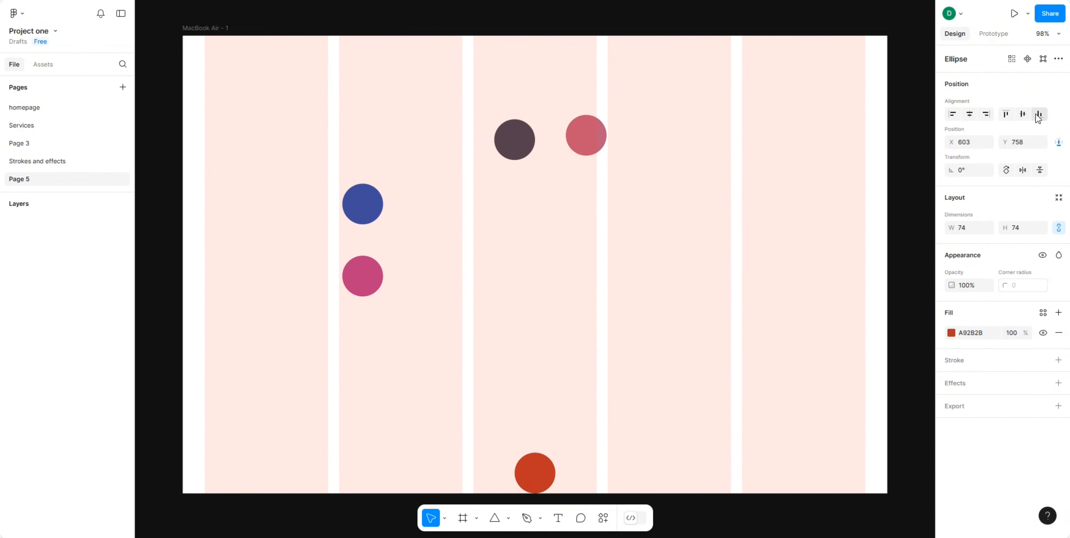
pyautogui.click(1004, 114)
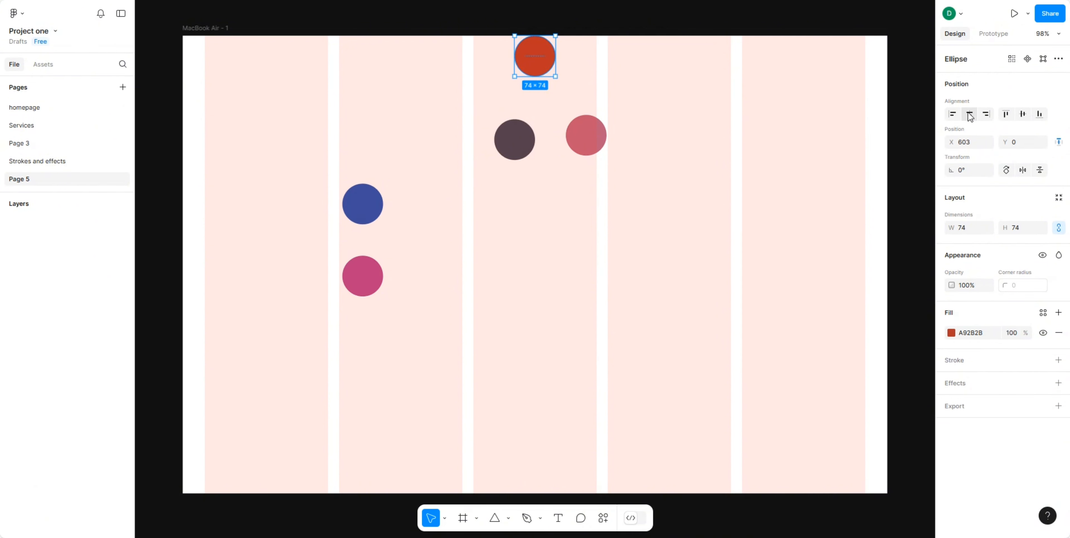
pyautogui.click(1022, 114)
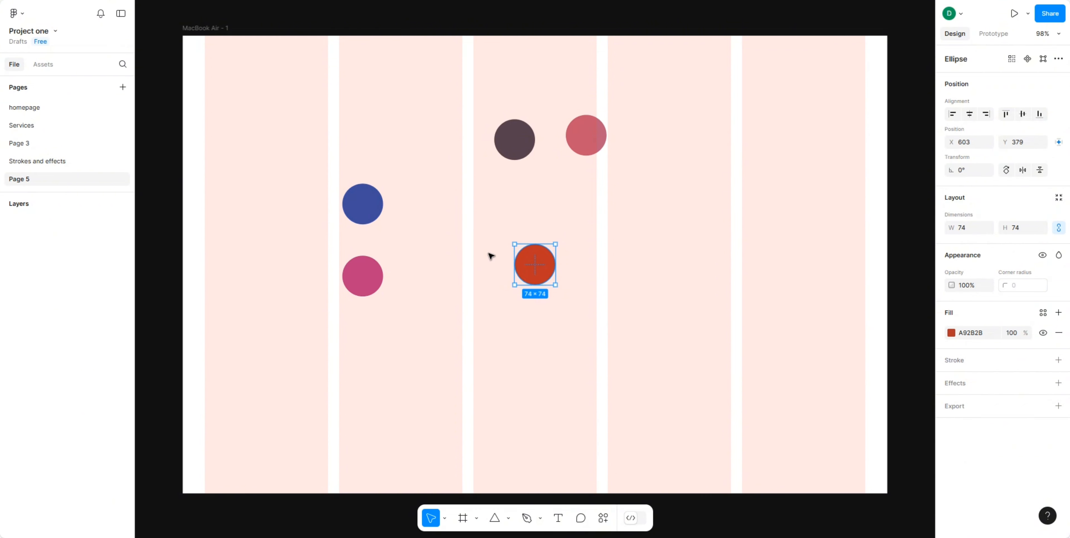
# Move the pink and red circles together up and to the right, and align their vertical centres.
pyautogui.click(375, 272)
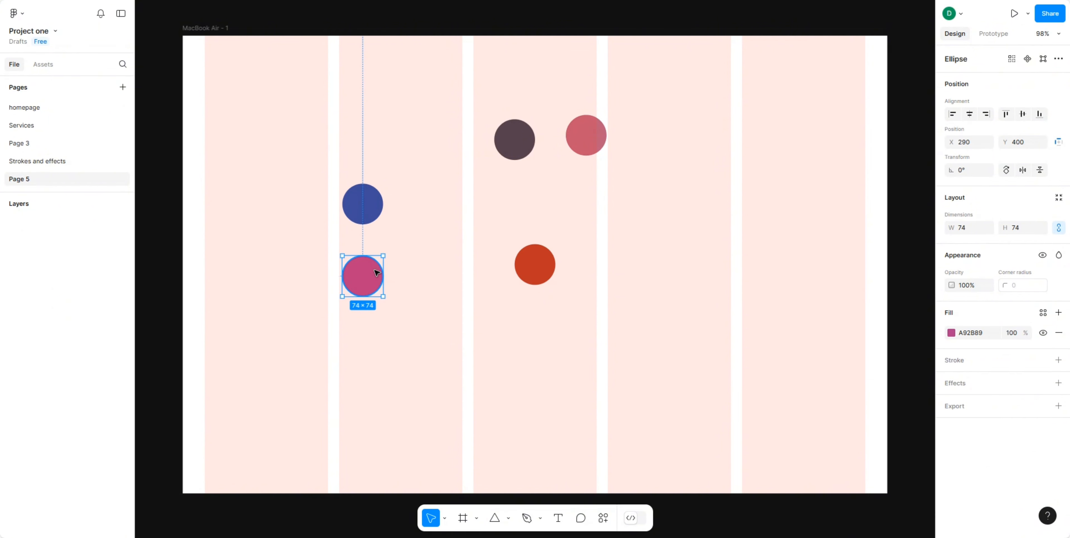
pyautogui.keyDown('shift'); pyautogui.click(535, 270); pyautogui.keyUp('shift')
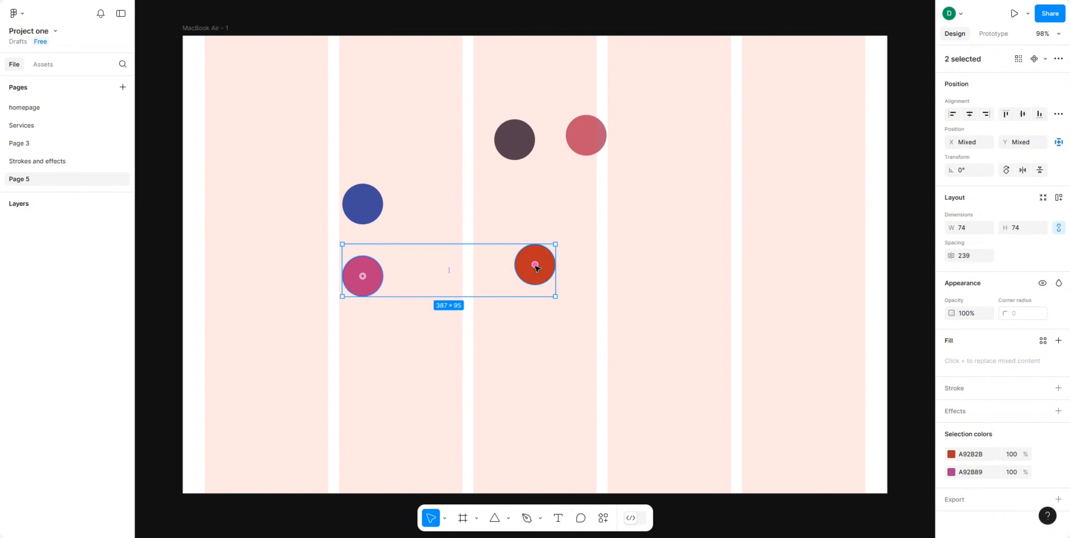
pyautogui.moveTo(548, 260)
pyautogui.mouseDown()
pyautogui.moveTo(613, 229)
pyautogui.moveTo(548, 259)
pyautogui.mouseUp()
pyautogui.moveTo(420, 278); pyautogui.dragTo(519, 249)
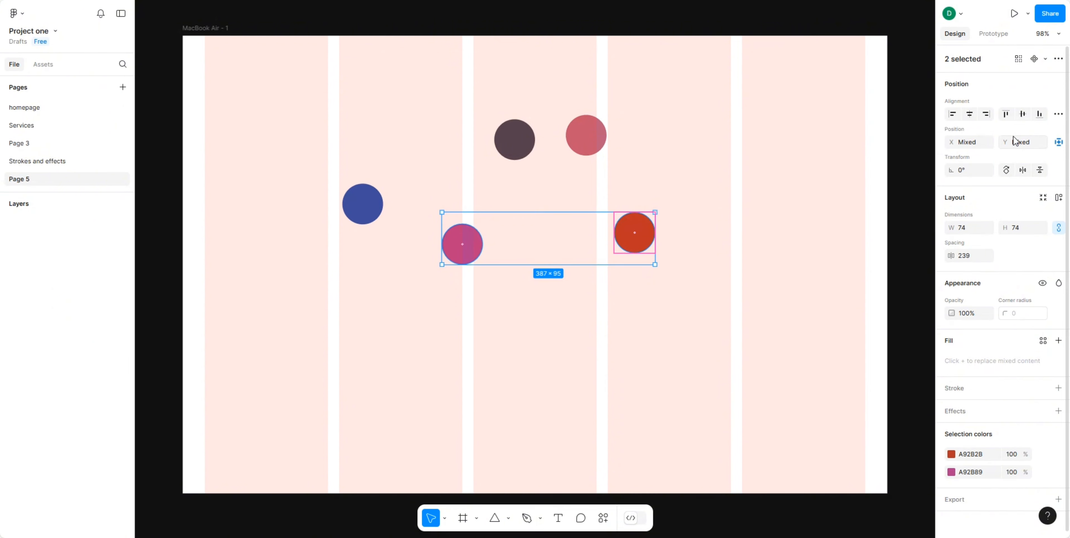
pyautogui.click(1022, 115)
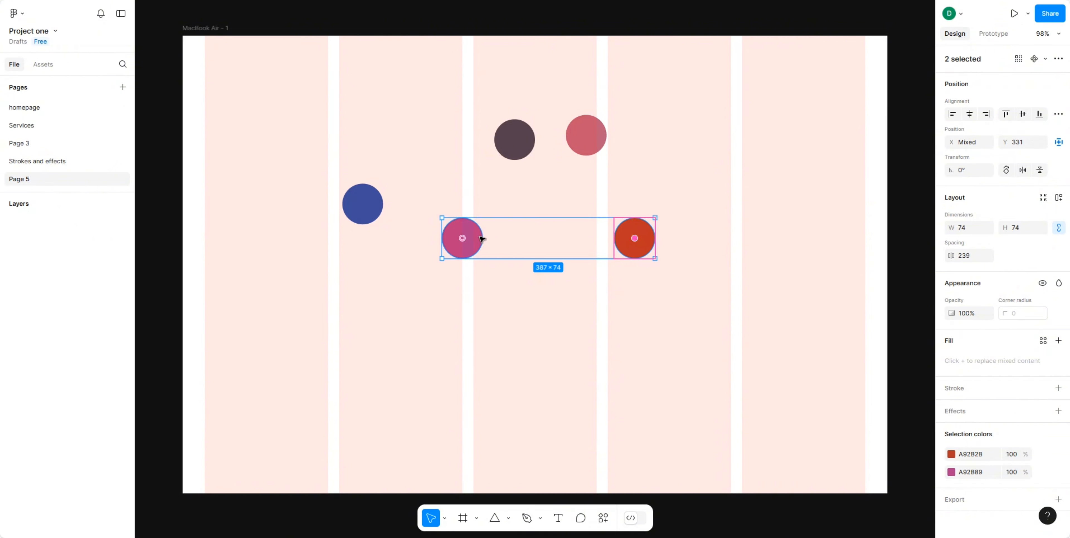
pyautogui.click(457, 302)
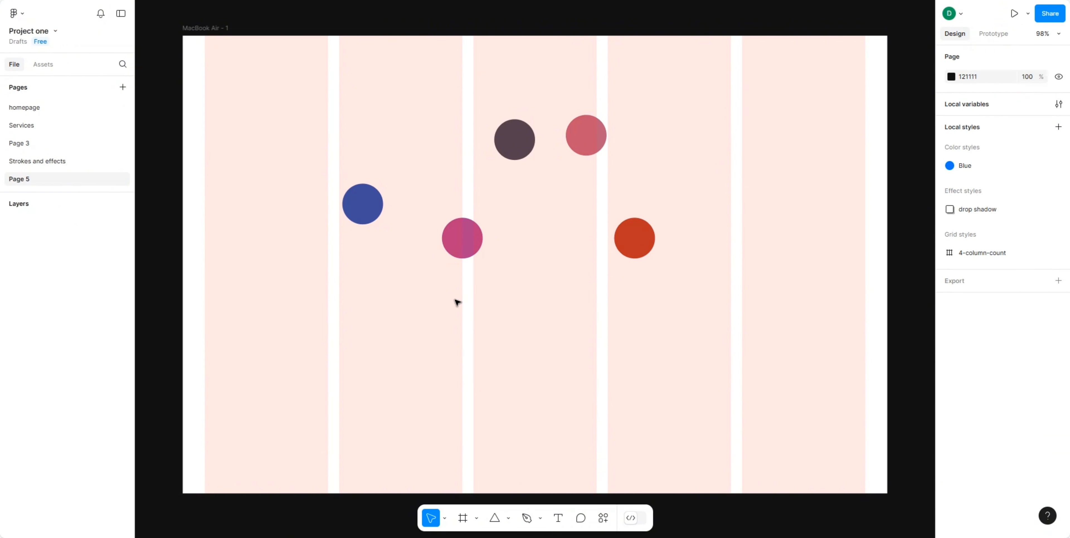
# Place the blue circle level with the pink and red circles and distribute the horizontal spacing of all three.
pyautogui.moveTo(363, 203); pyautogui.dragTo(360, 238)
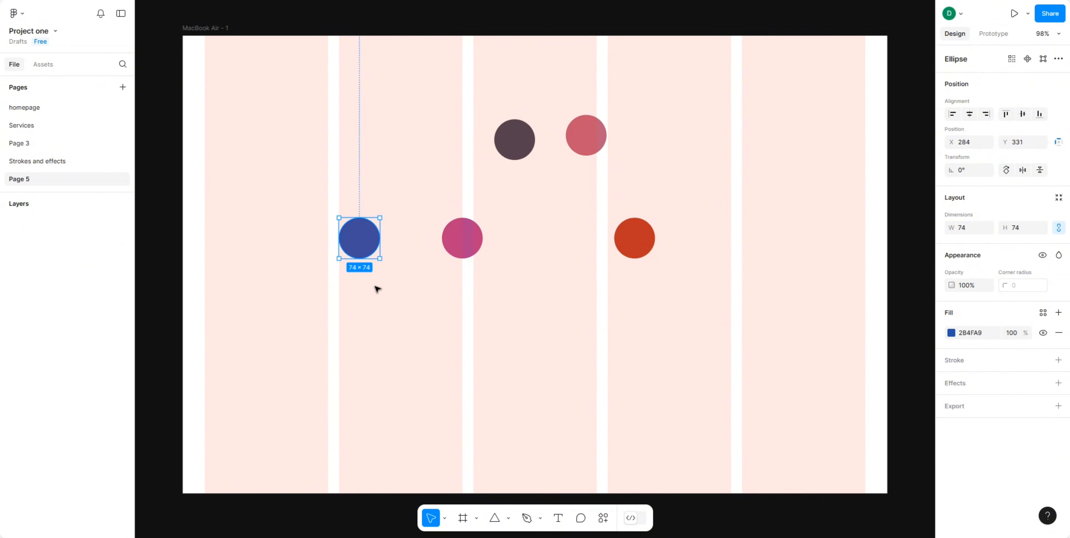
pyautogui.keyDown('shift'); pyautogui.click(461, 244); pyautogui.keyUp('shift')
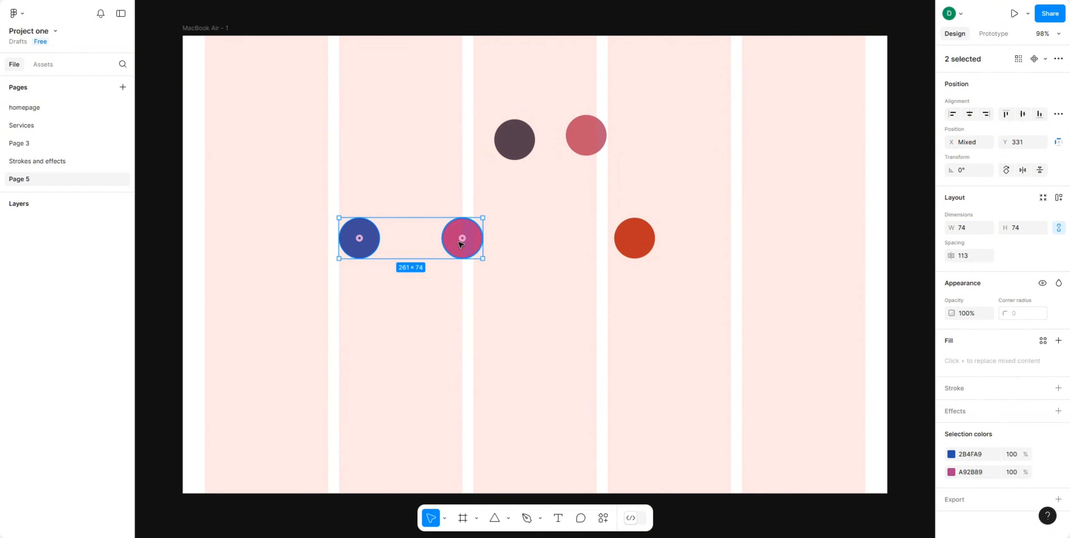
pyautogui.keyDown('shift'); pyautogui.click(628, 240); pyautogui.keyUp('shift')
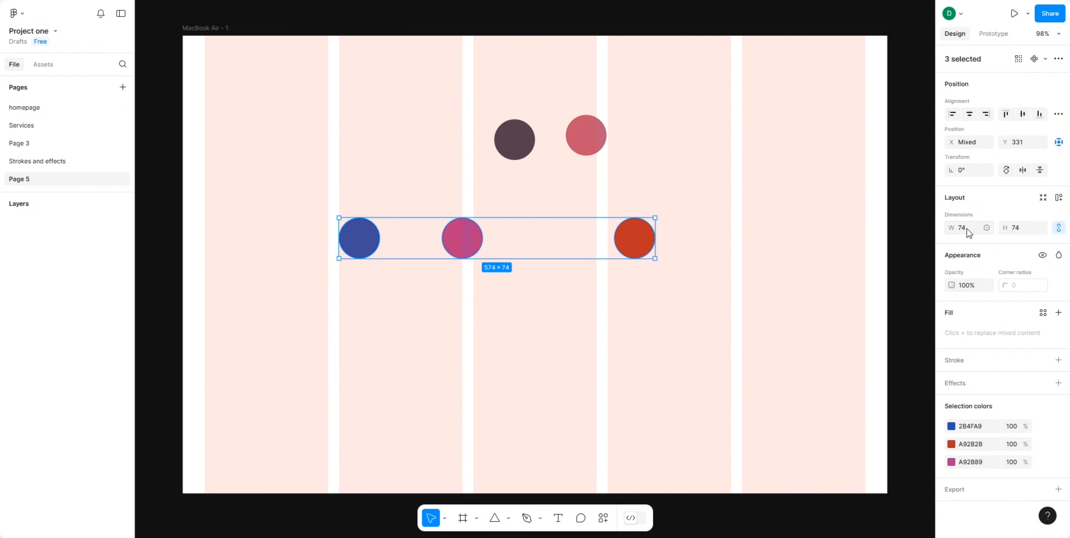
pyautogui.click(1061, 118)
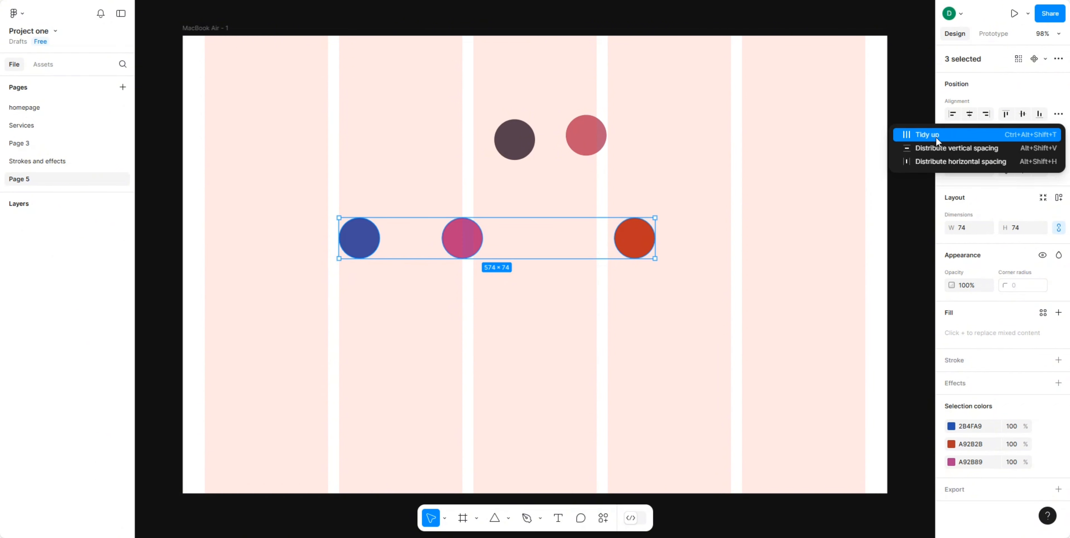
pyautogui.click(927, 160)
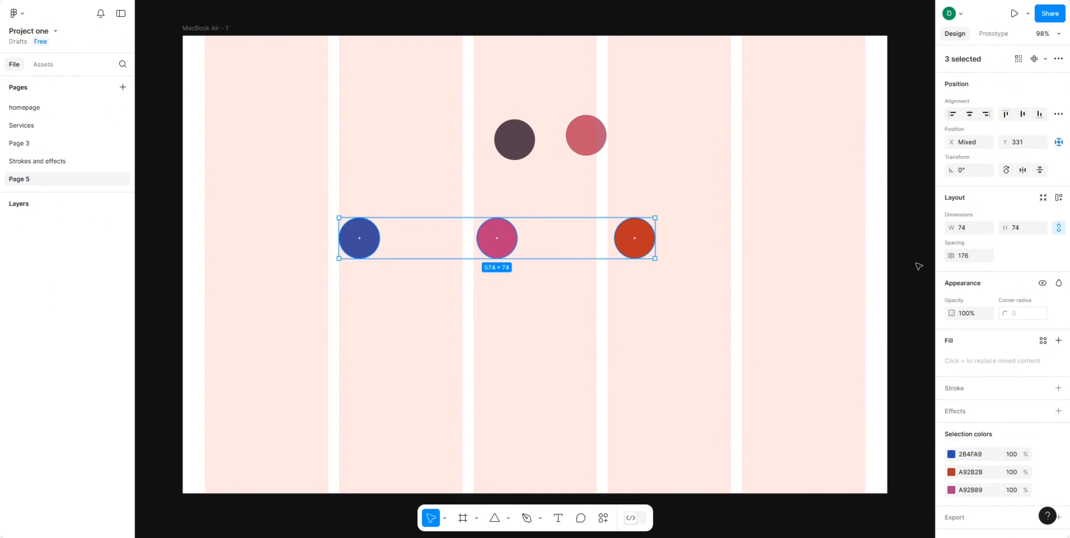
# Set the spacing between the blue, pink and red circles to 100.
pyautogui.click(969, 262)
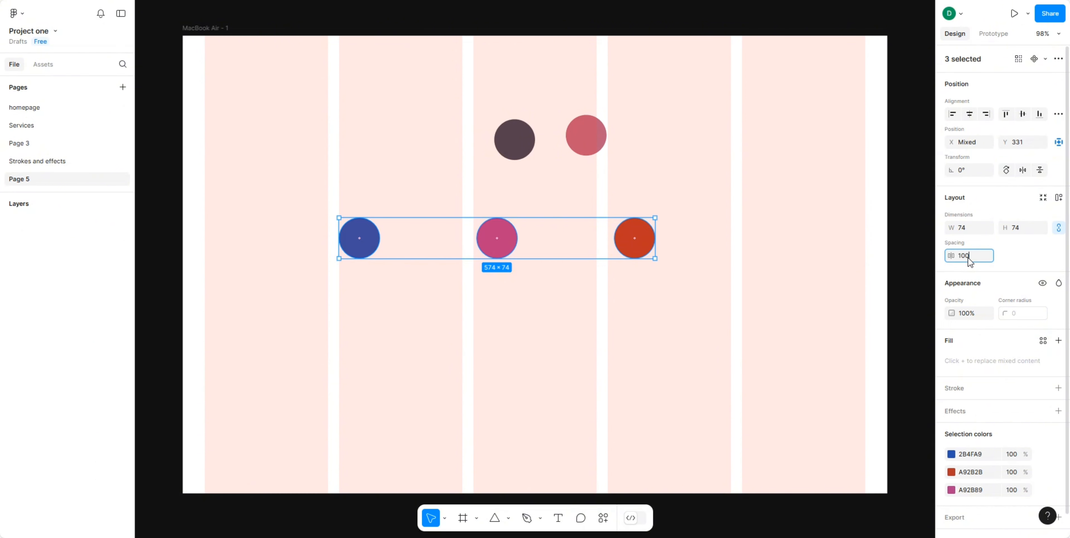
pyautogui.press('Return')
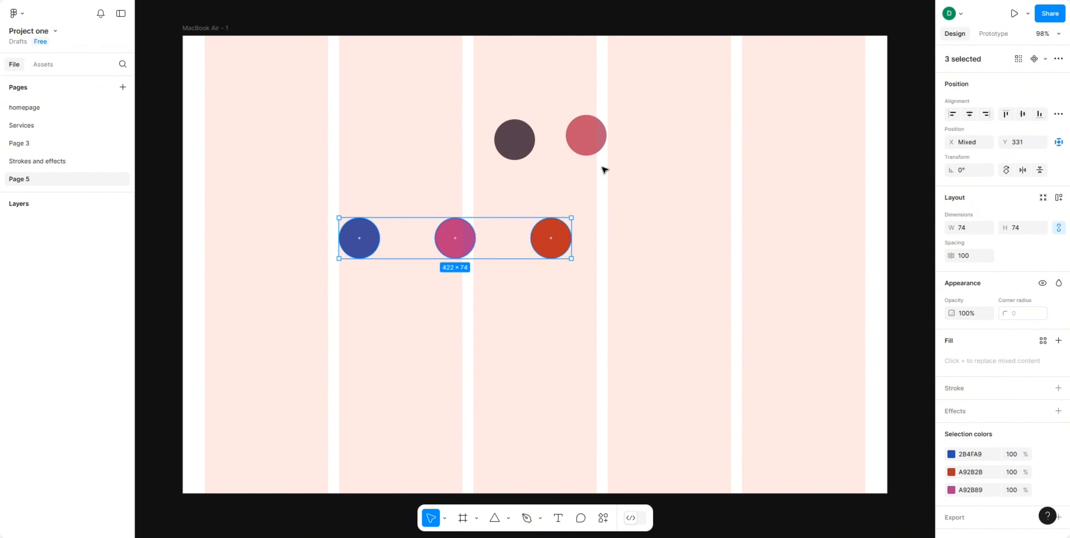
pyautogui.click(587, 184)
# Stack the circles in the second column around the blue one: coral and pink above it, red and dark grey below it.
pyautogui.click(446, 231)
pyautogui.moveTo(445, 231); pyautogui.dragTo(354, 133)
pyautogui.moveTo(562, 245); pyautogui.dragTo(369, 327)
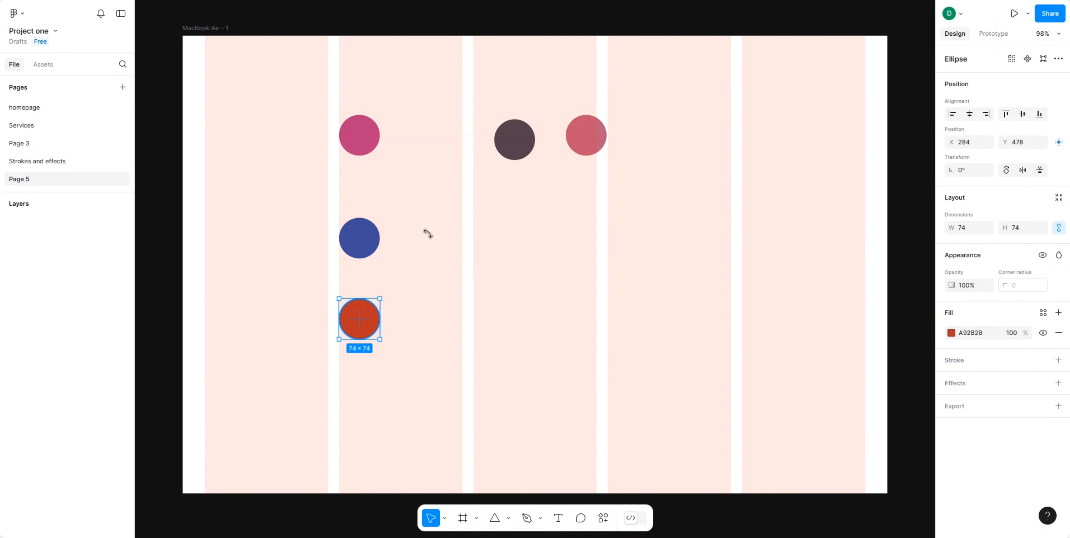
pyautogui.moveTo(513, 139); pyautogui.dragTo(360, 400)
pyautogui.moveTo(589, 134); pyautogui.dragTo(352, 52)
pyautogui.click(416, 68)
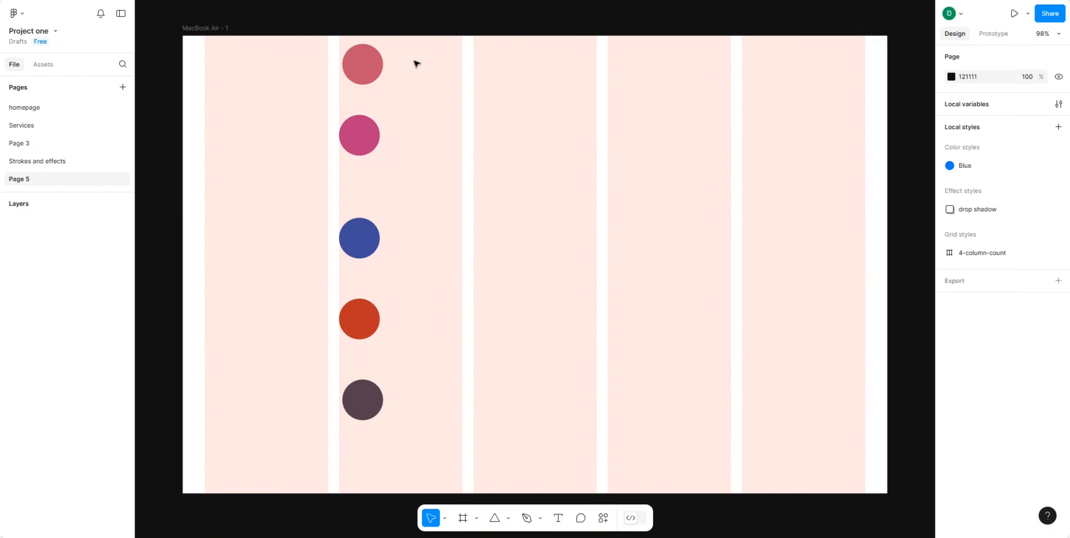
# Align the horizontal centres of all five stacked circles and distribute their vertical spacing.
pyautogui.moveTo(416, 62); pyautogui.dragTo(351, 430)
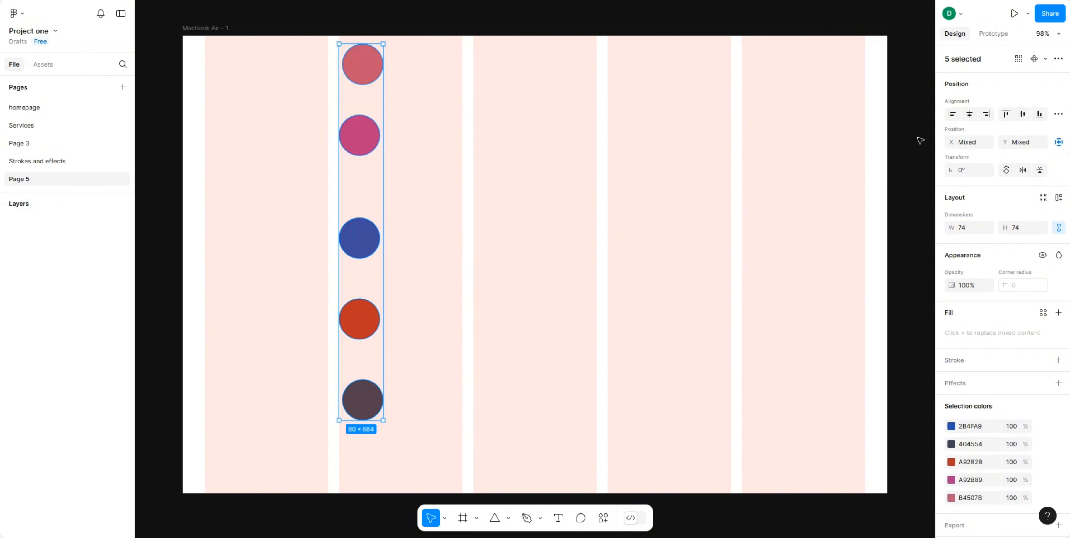
pyautogui.click(969, 117)
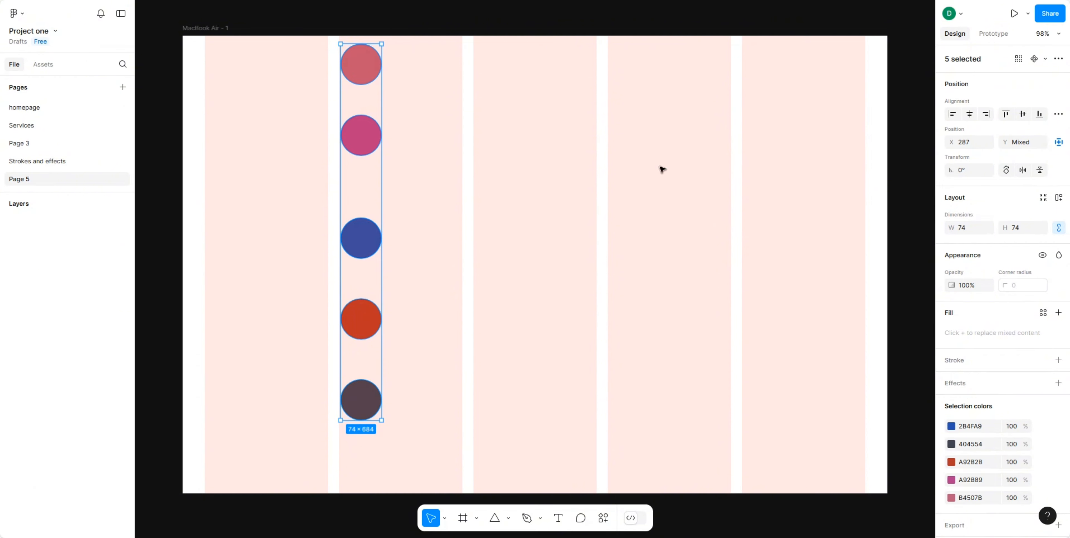
pyautogui.click(1058, 116)
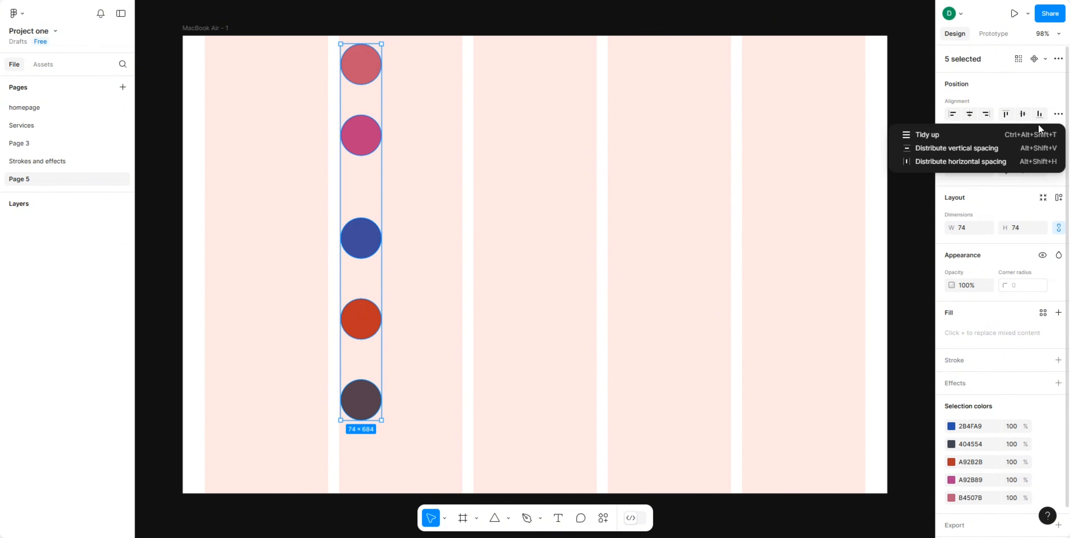
pyautogui.click(966, 149)
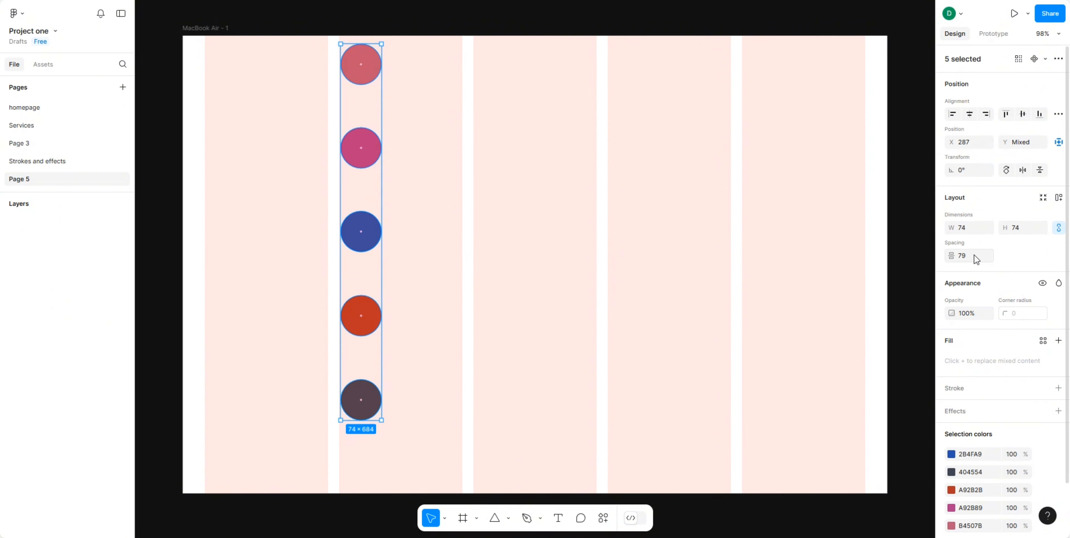
# Set the vertical spacing between the five circles to 30.
pyautogui.click(967, 255)
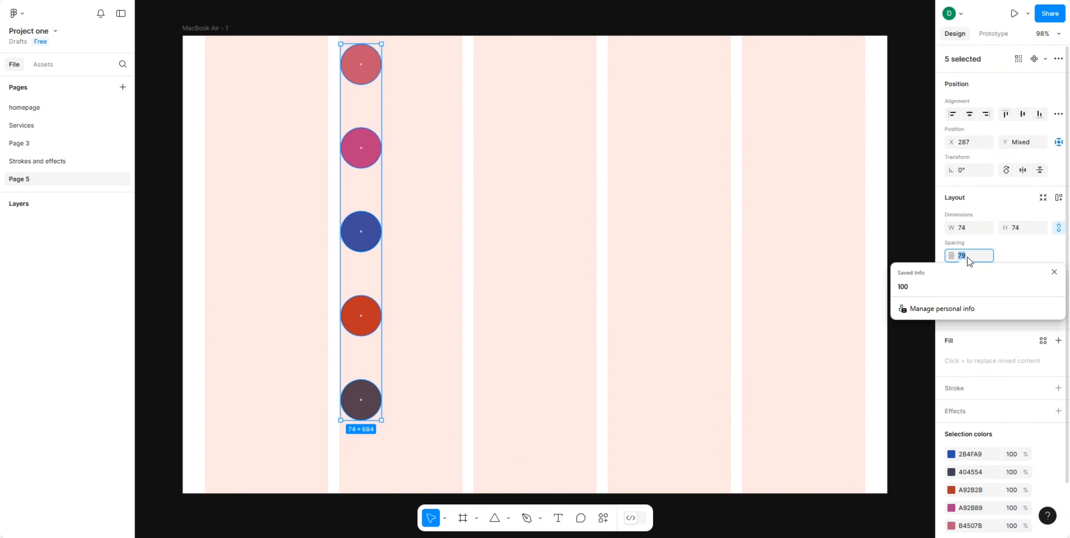
pyautogui.write('30')
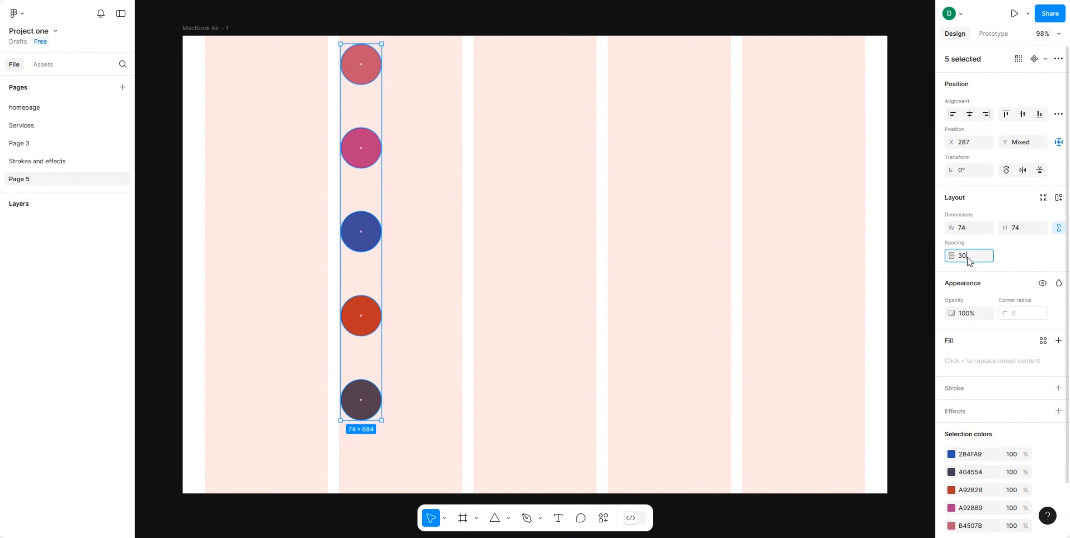
pyautogui.press('Return')
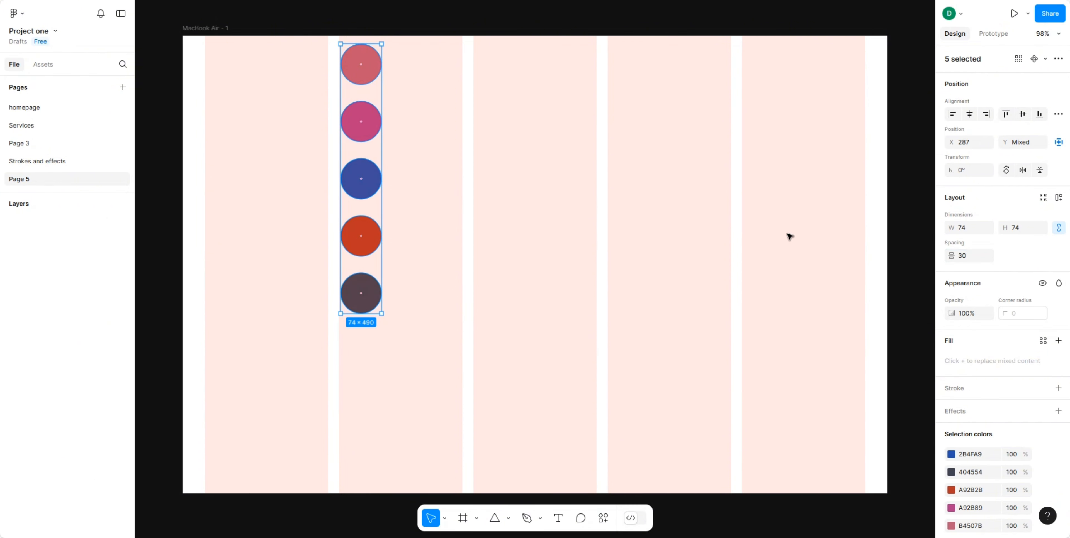
pyautogui.click(684, 261)
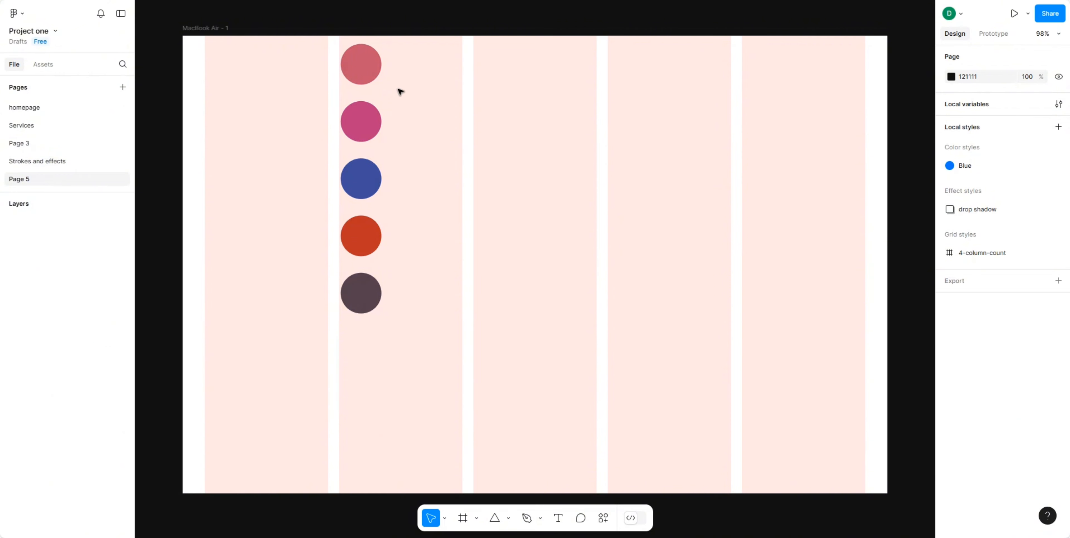
# Move the whole stack of five circles into the third grid column, at about X 558.
pyautogui.moveTo(401, 59); pyautogui.dragTo(340, 327)
pyautogui.moveTo(363, 248); pyautogui.dragTo(513, 284)
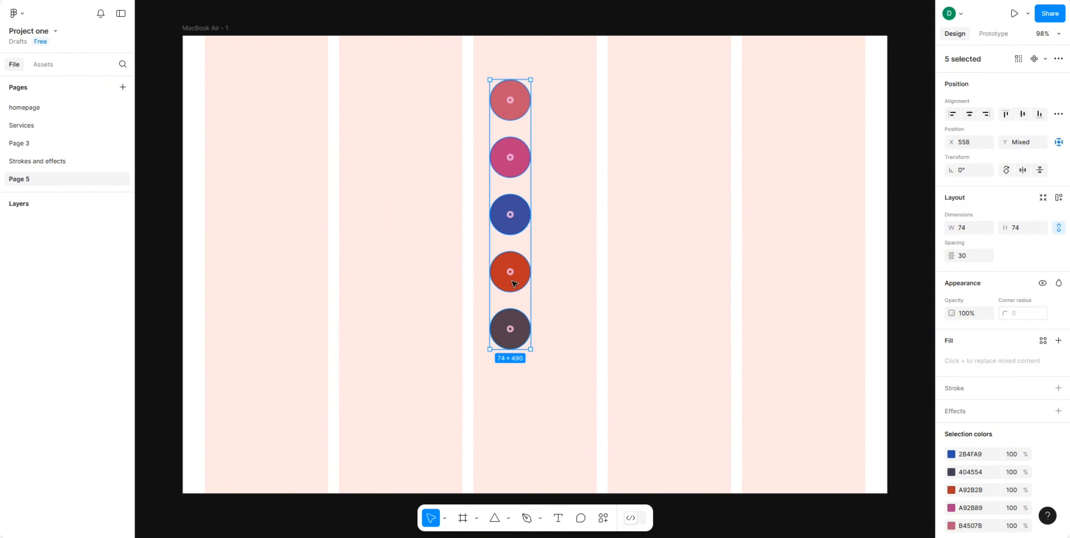